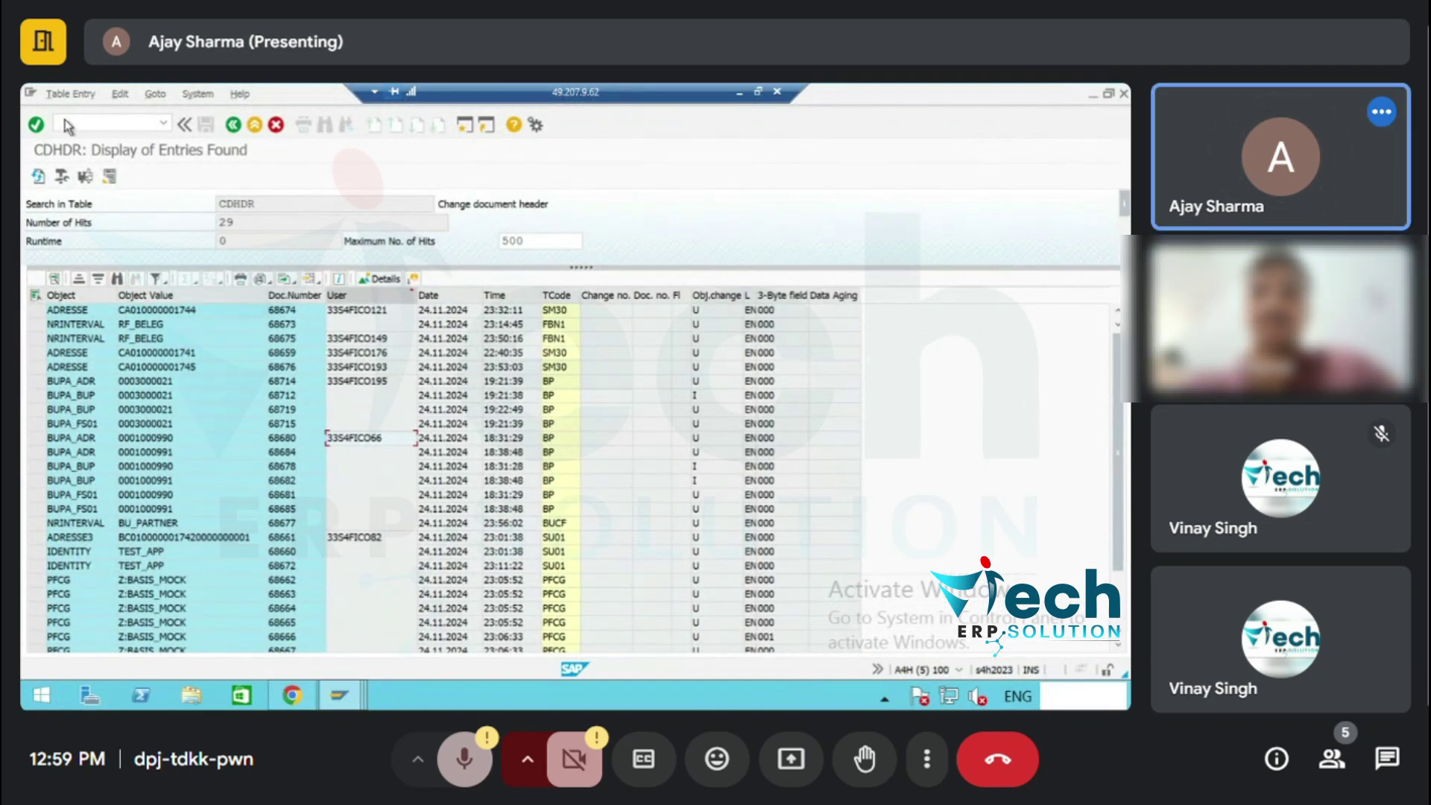
# Leave the CDHDR table display, start transaction ME23N with /NME23N and close the help pane beside the purchase order.
pyautogui.click(234, 125)
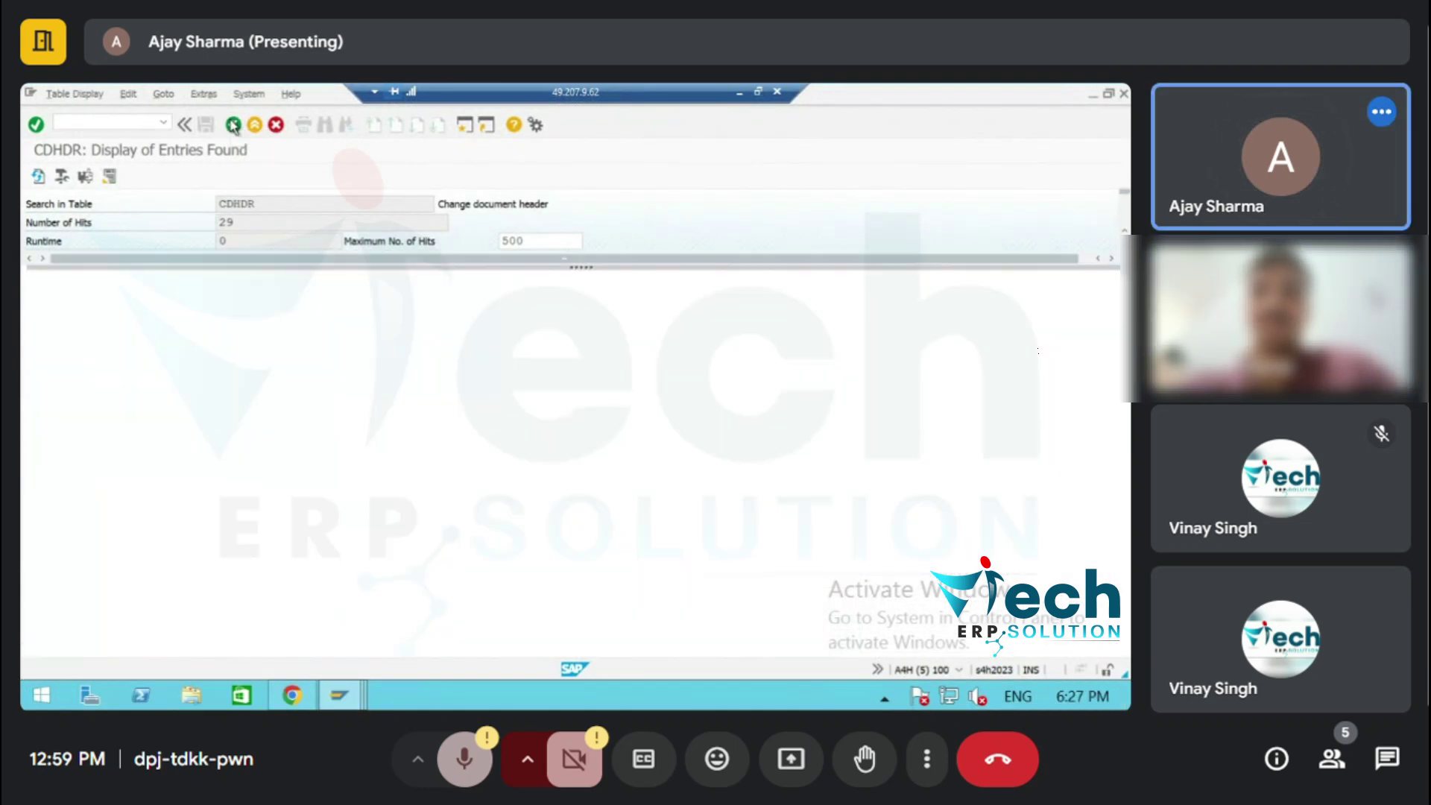
pyautogui.click(234, 125)
pyautogui.click(233, 125)
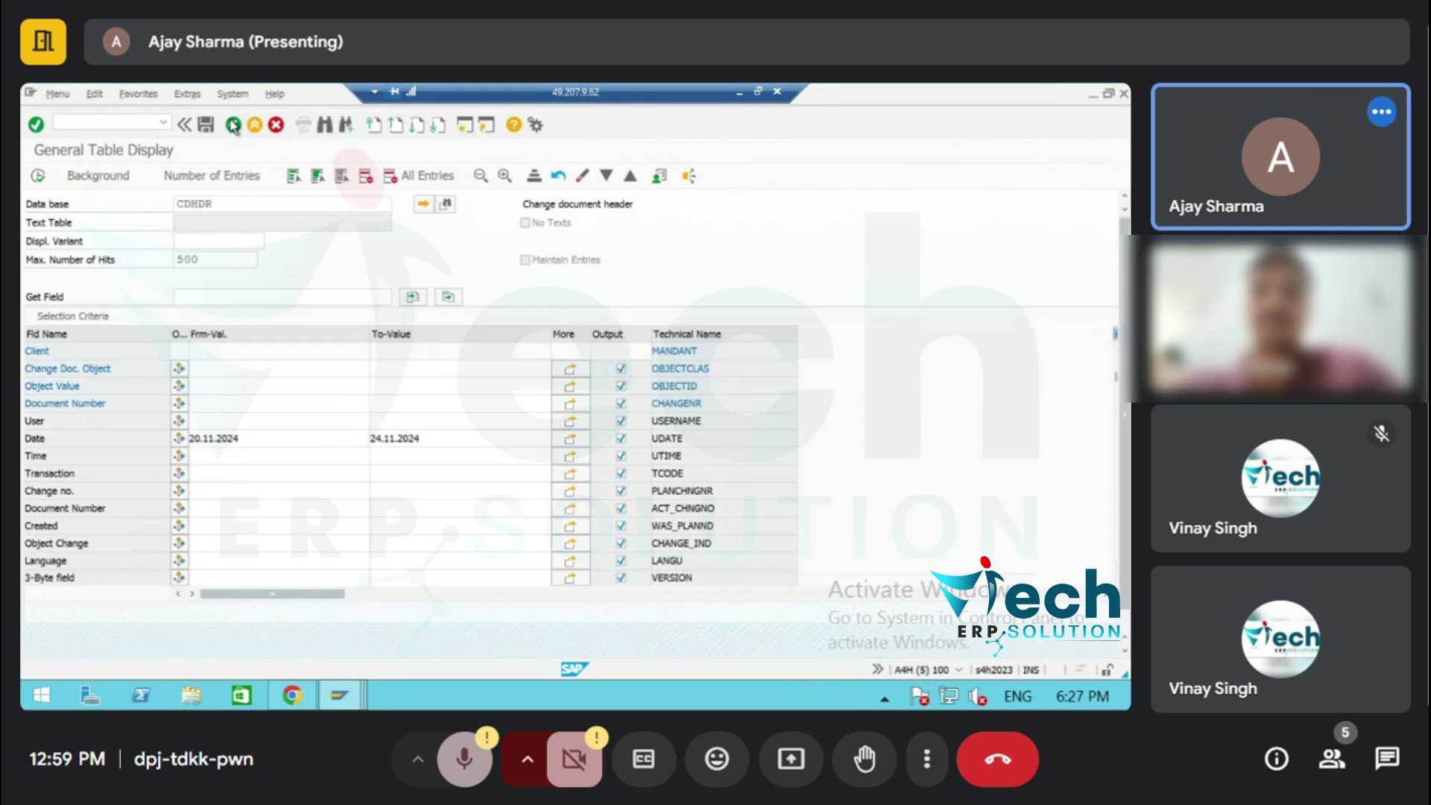
pyautogui.write('/NME23')
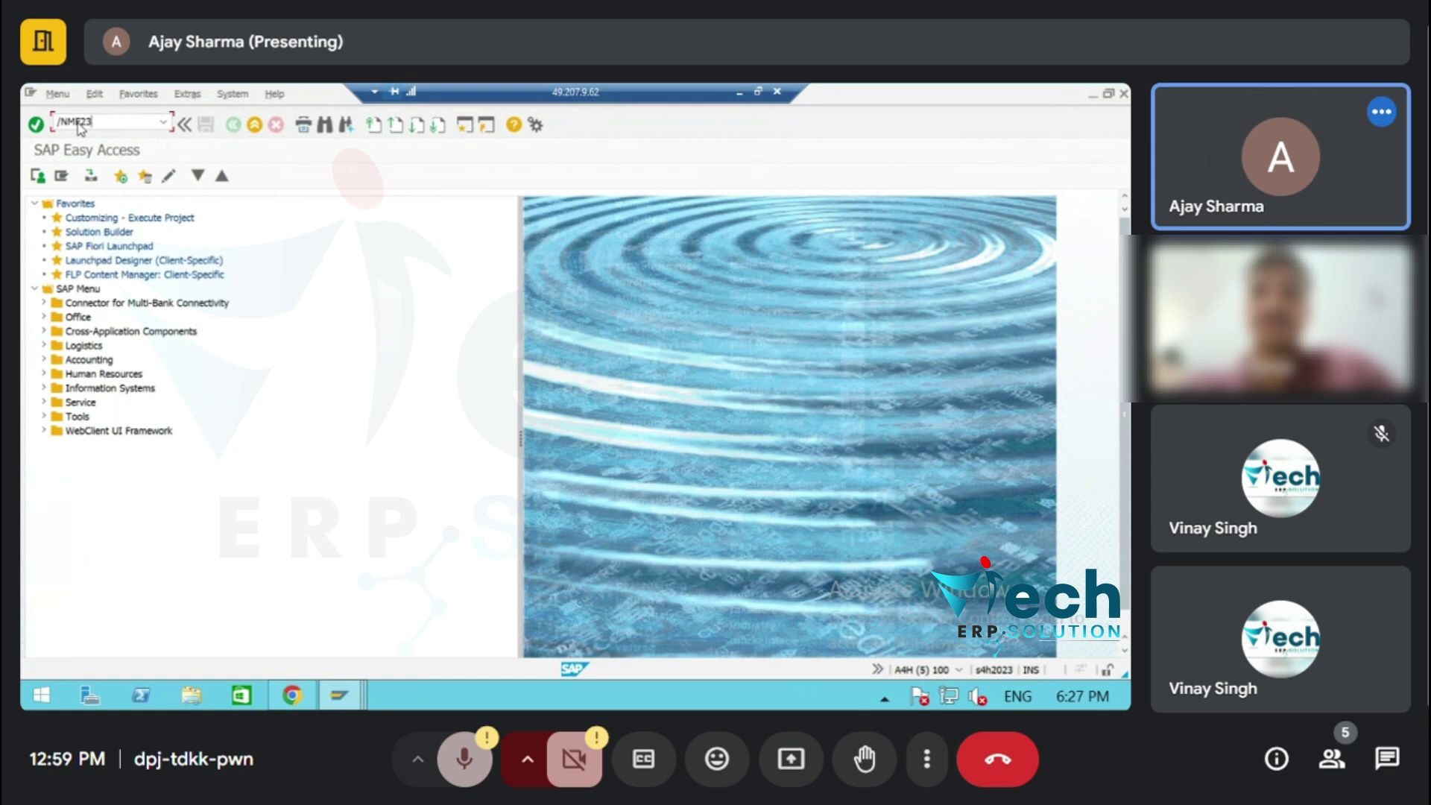
pyautogui.write('N')
pyautogui.press('Return')
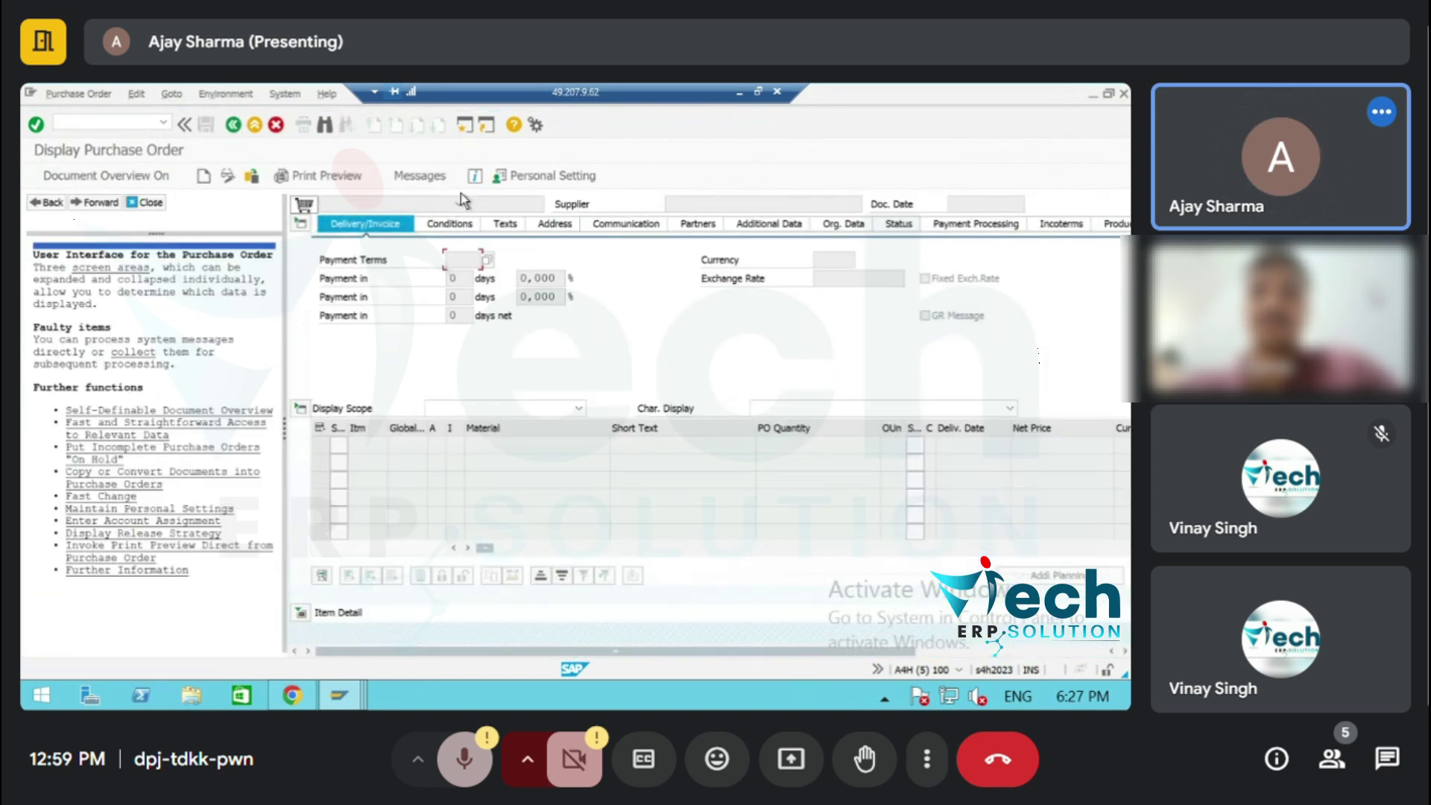
pyautogui.click(149, 204)
# Search for a purchase order number by asset with the wildcard *, and cancel the document selection.
pyautogui.click(252, 177)
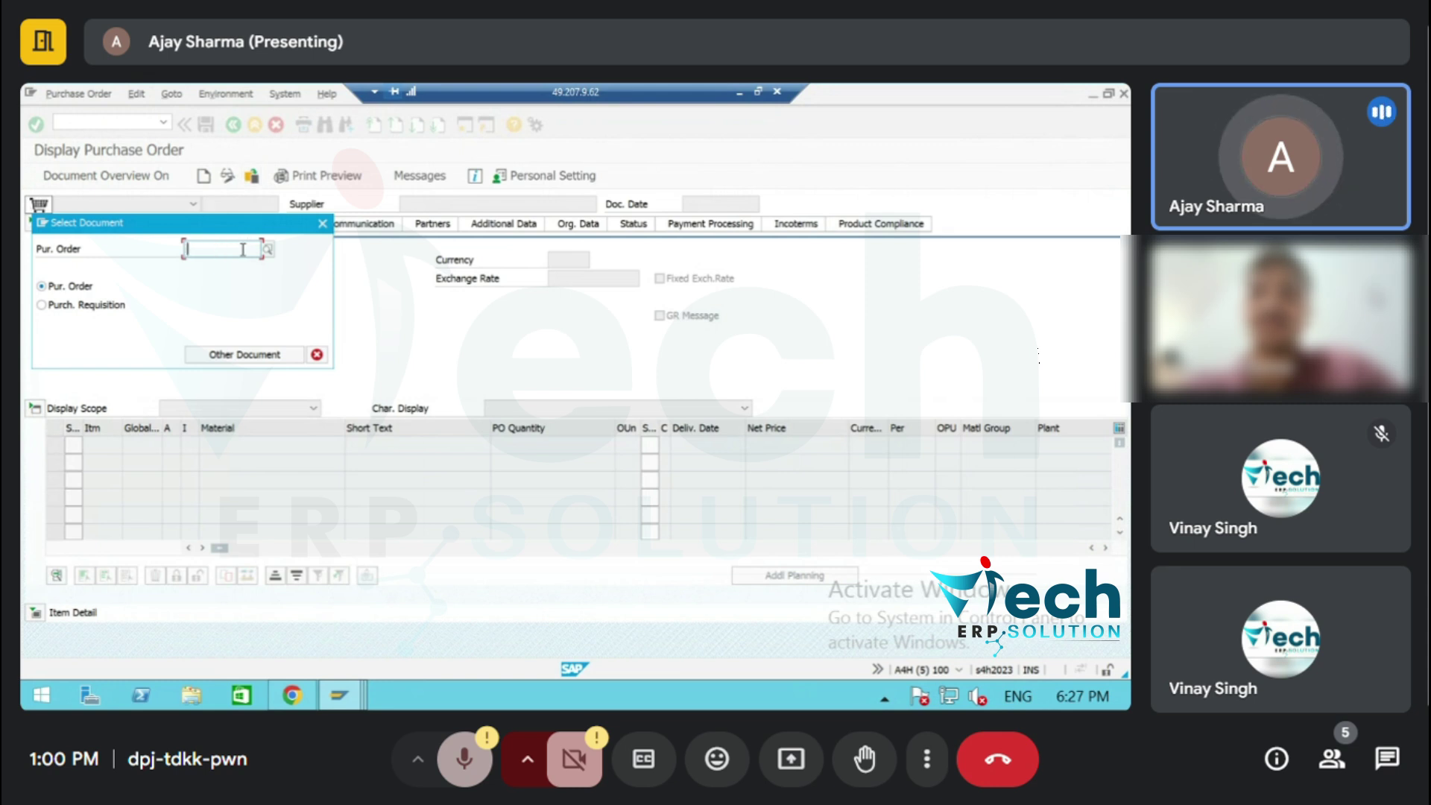
pyautogui.click(270, 250)
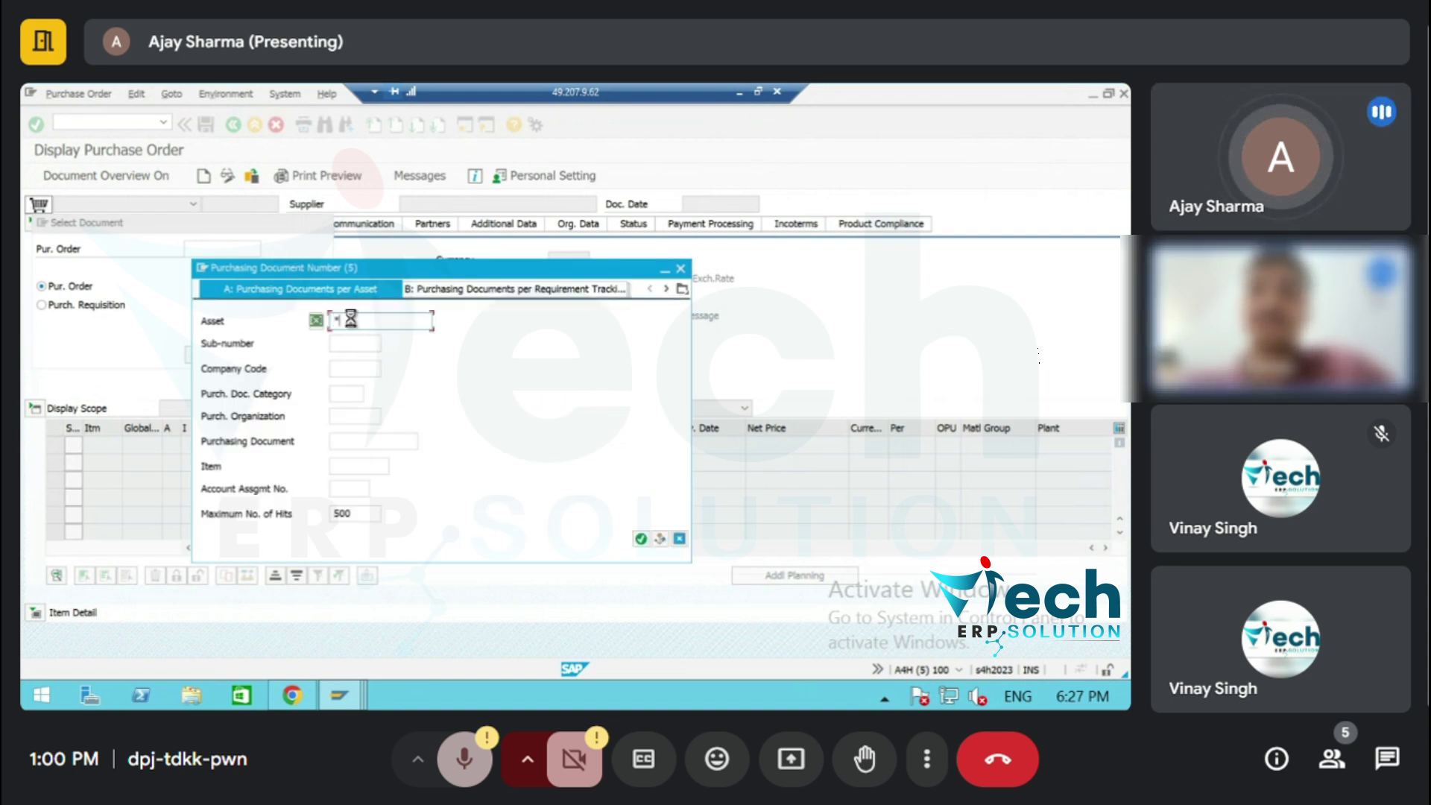
pyautogui.press('F4')
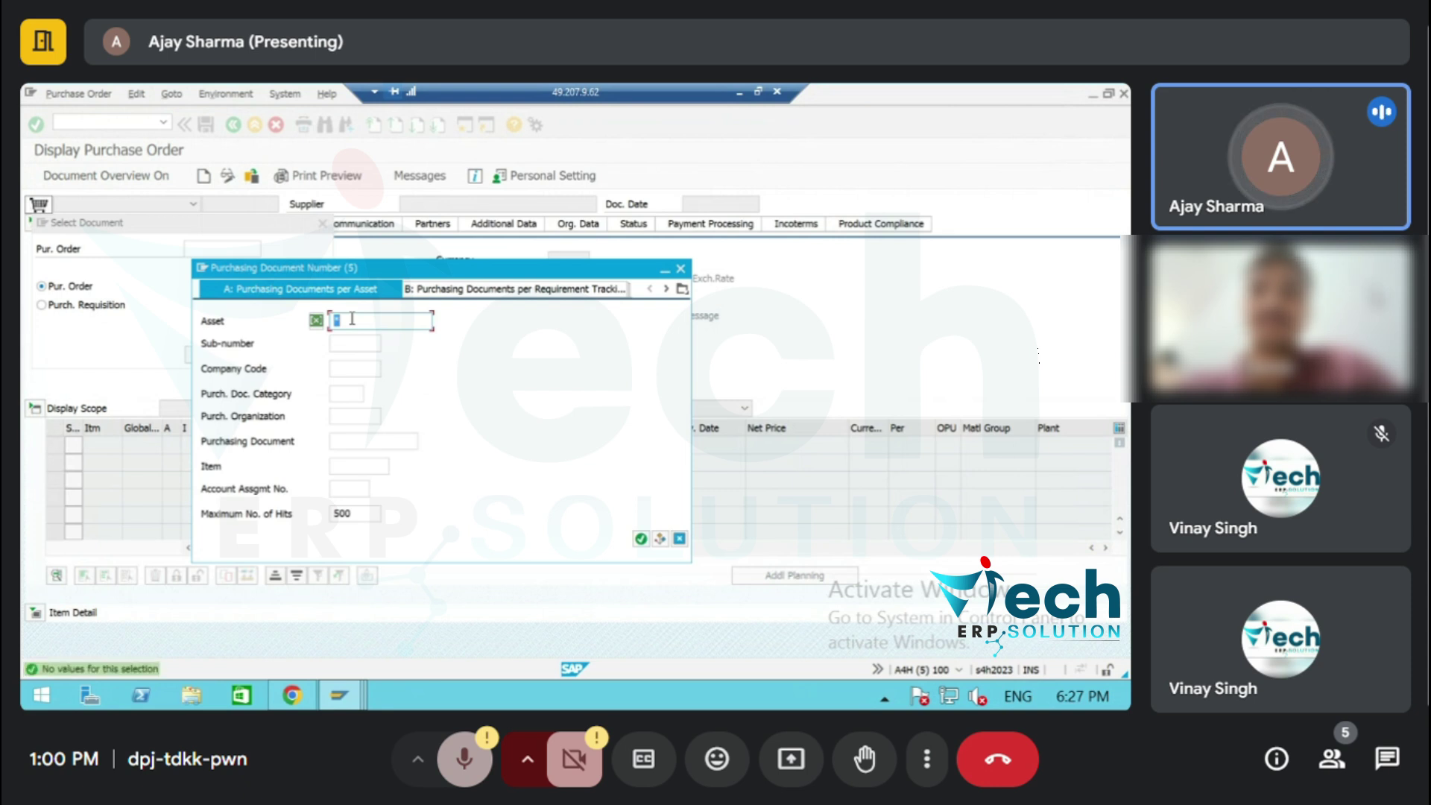
pyautogui.click(681, 269)
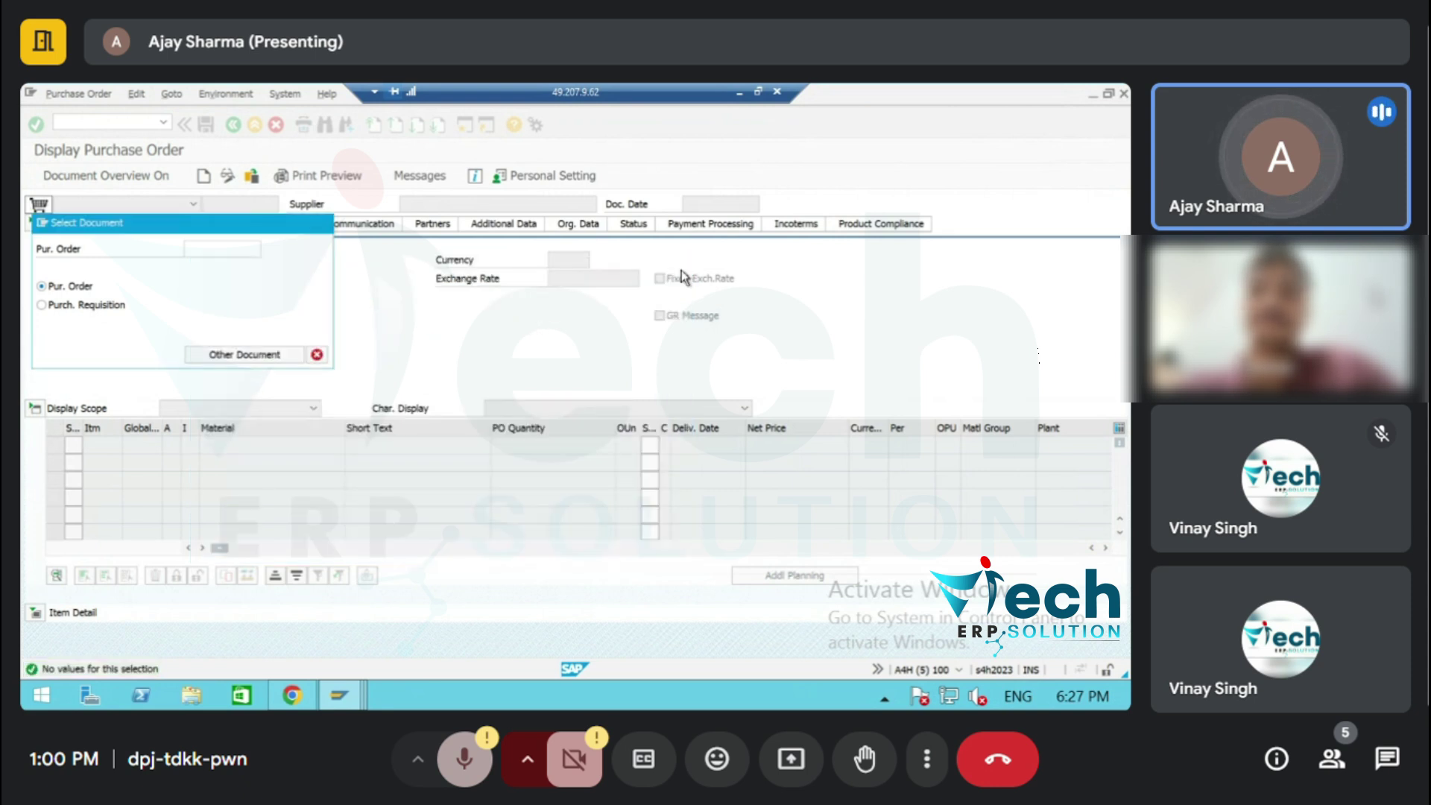
pyautogui.click(317, 354)
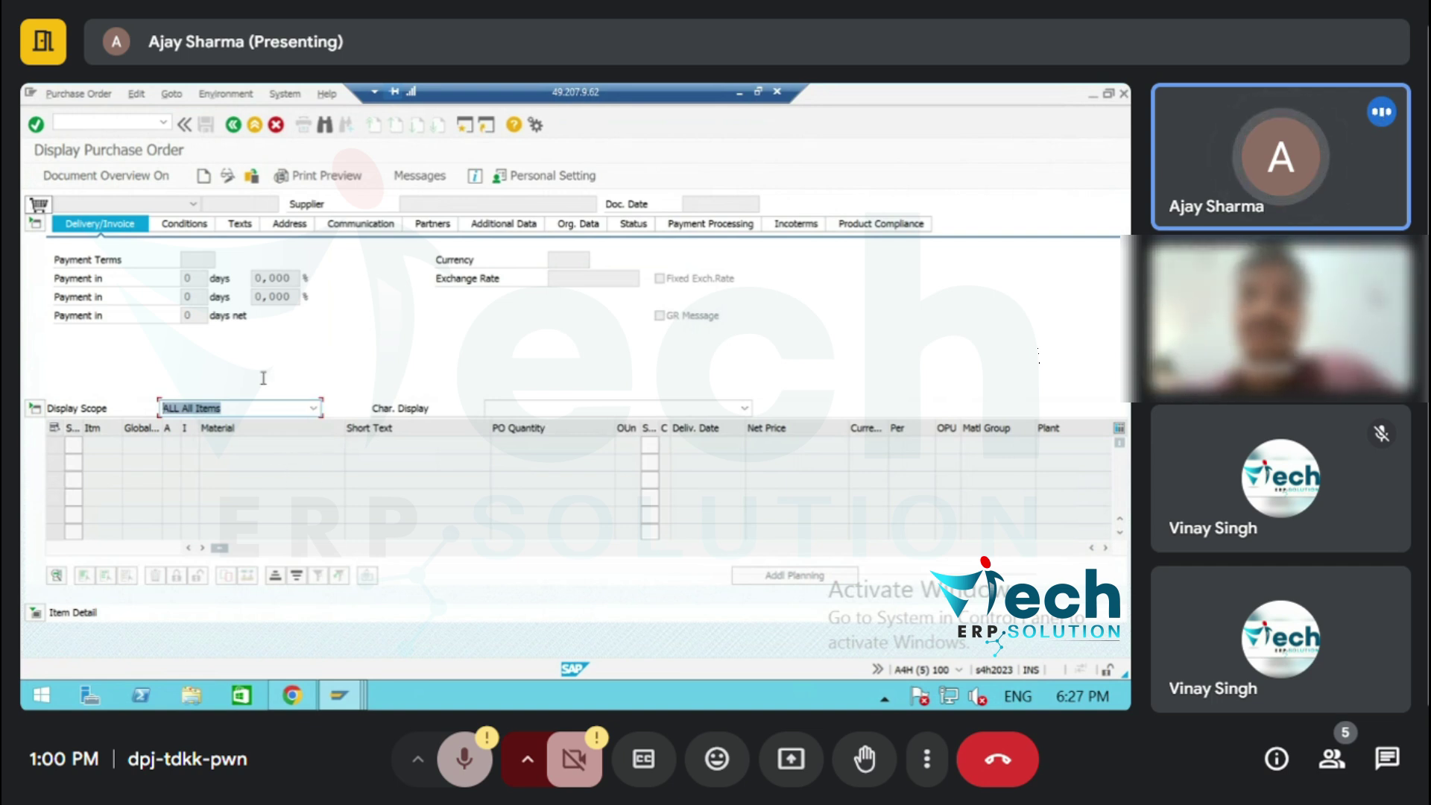
# Examine the item overview's material, PO quantity, delivery date, net price and material group fields.
pyautogui.click(327, 440)
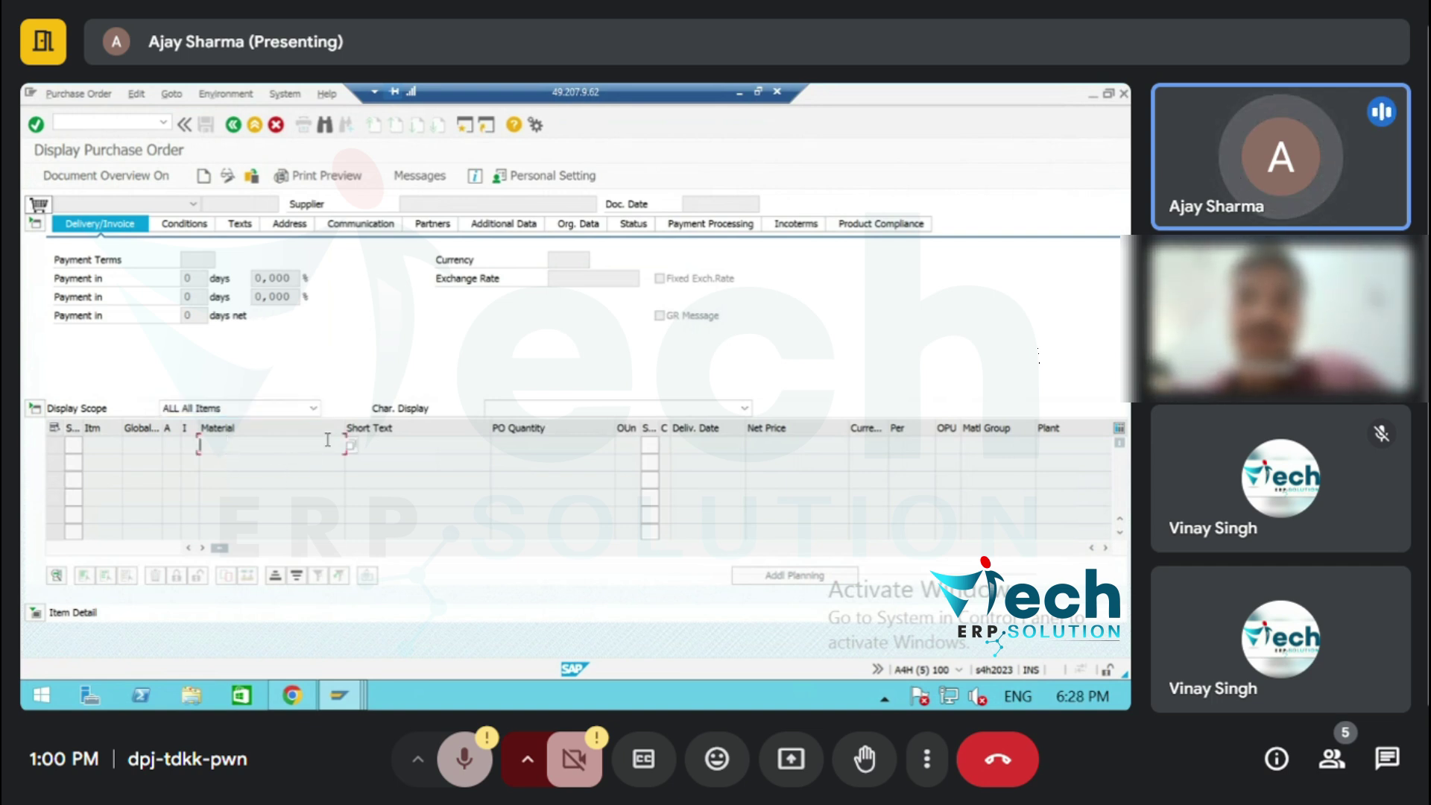
pyautogui.click(513, 446)
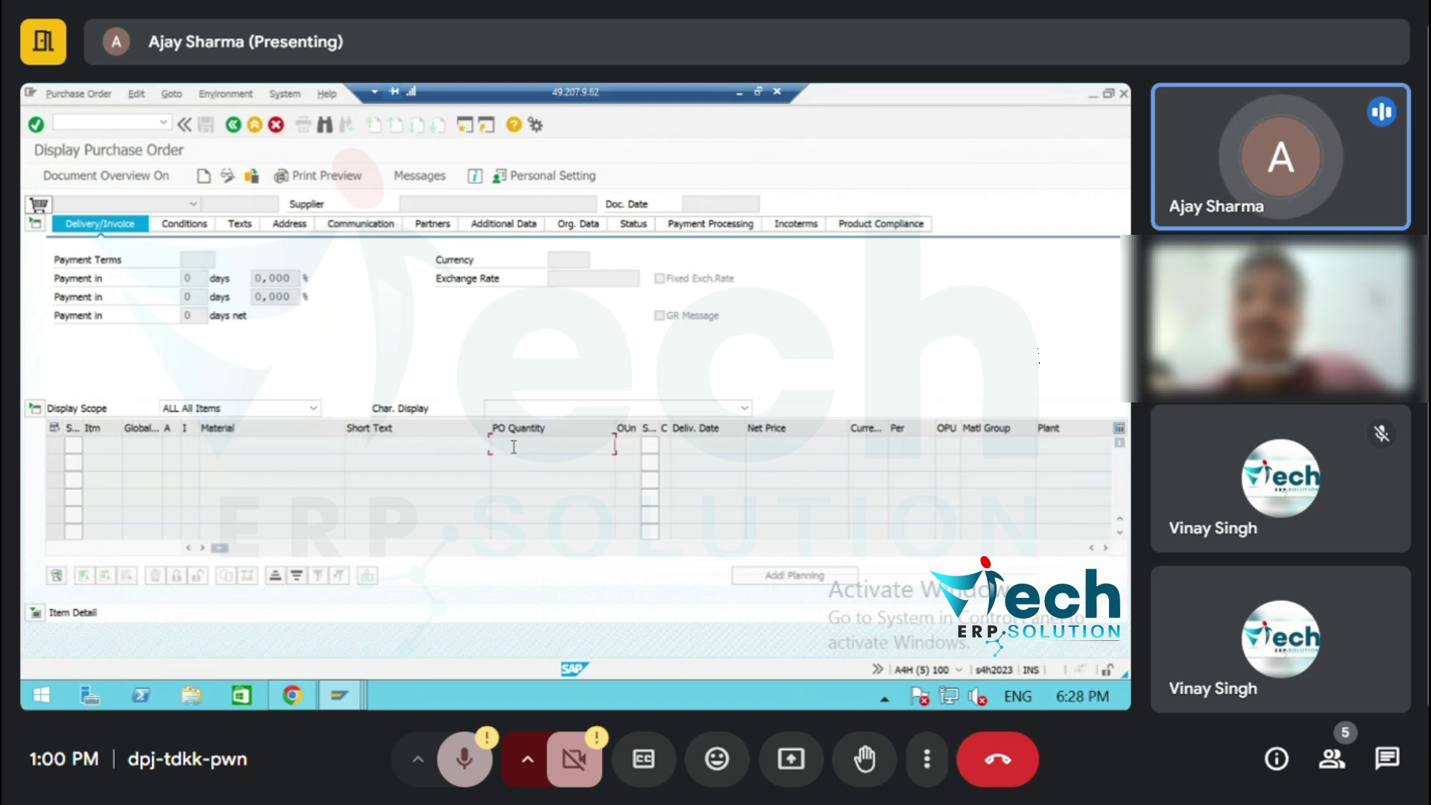
pyautogui.click(687, 447)
pyautogui.click(782, 442)
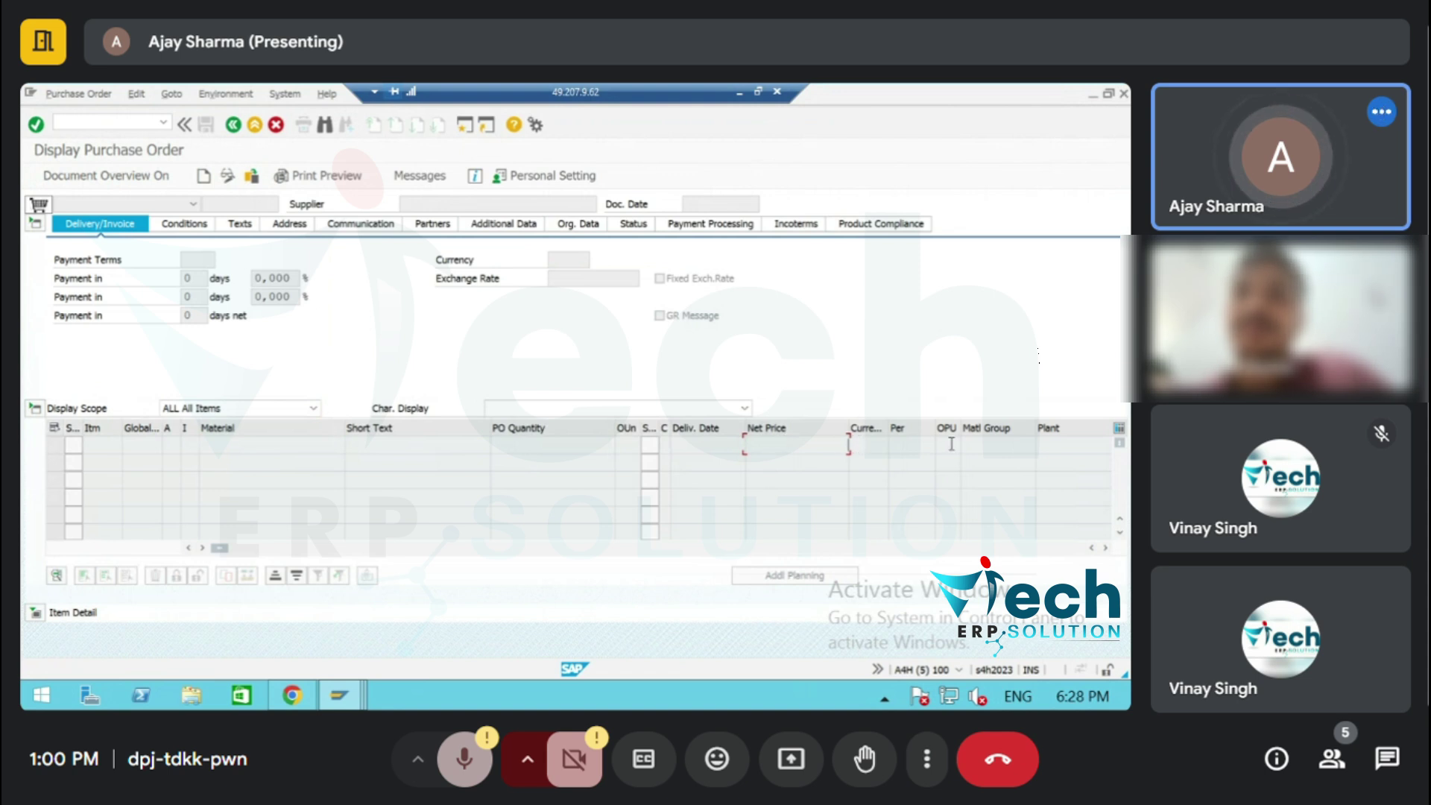
pyautogui.click(995, 442)
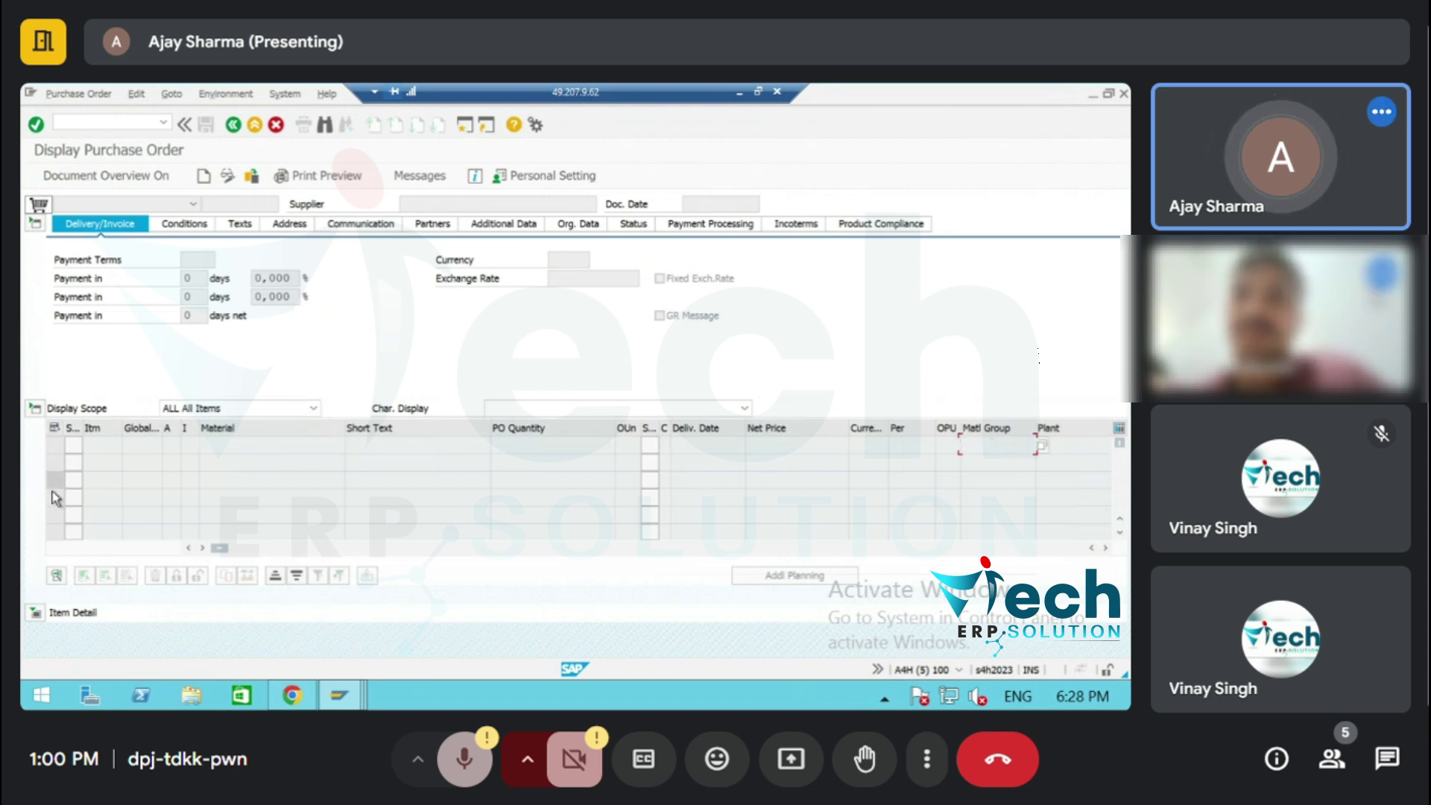
# Collapse the item overview and item detail sections of the purchase order.
pyautogui.click(35, 612)
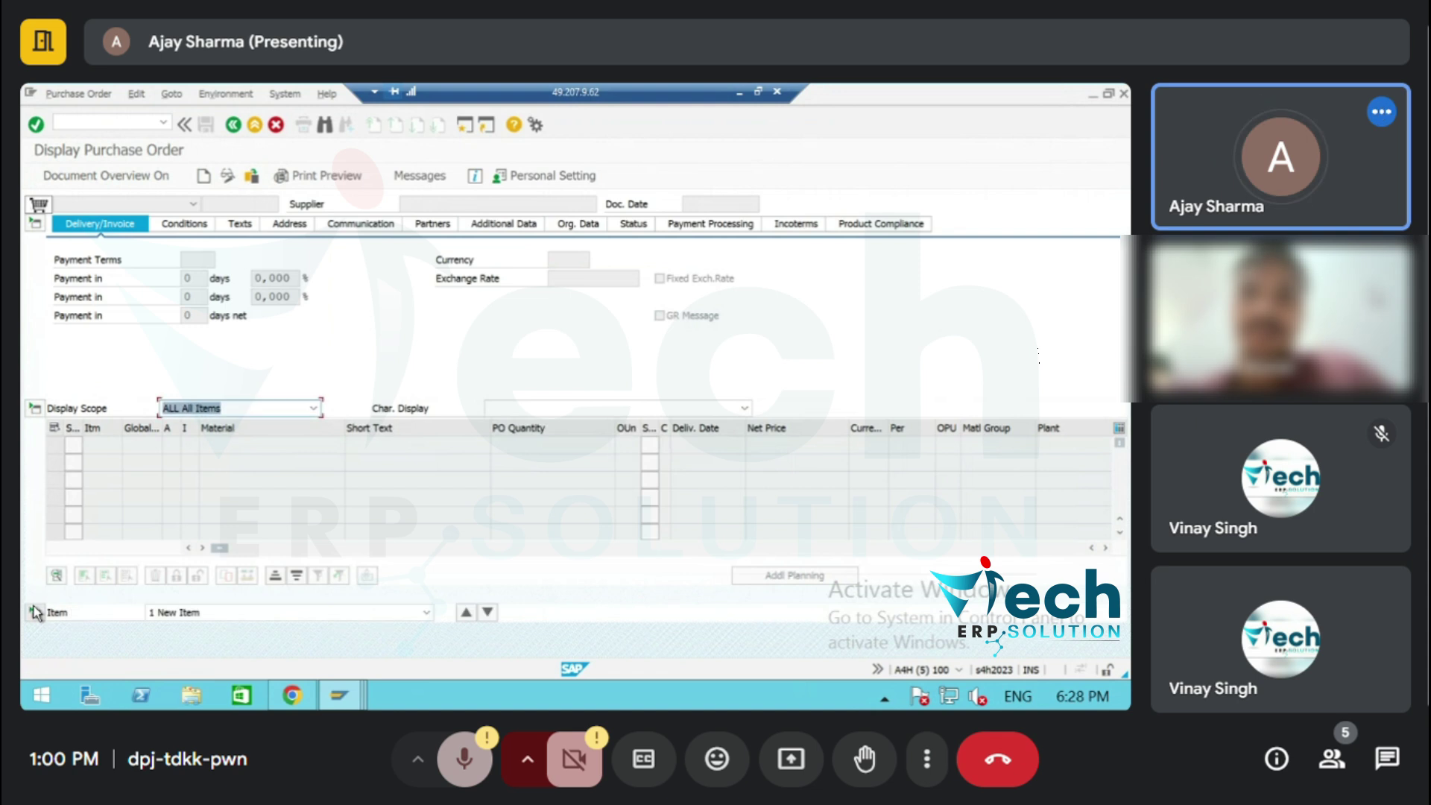
pyautogui.click(35, 612)
pyautogui.click(35, 613)
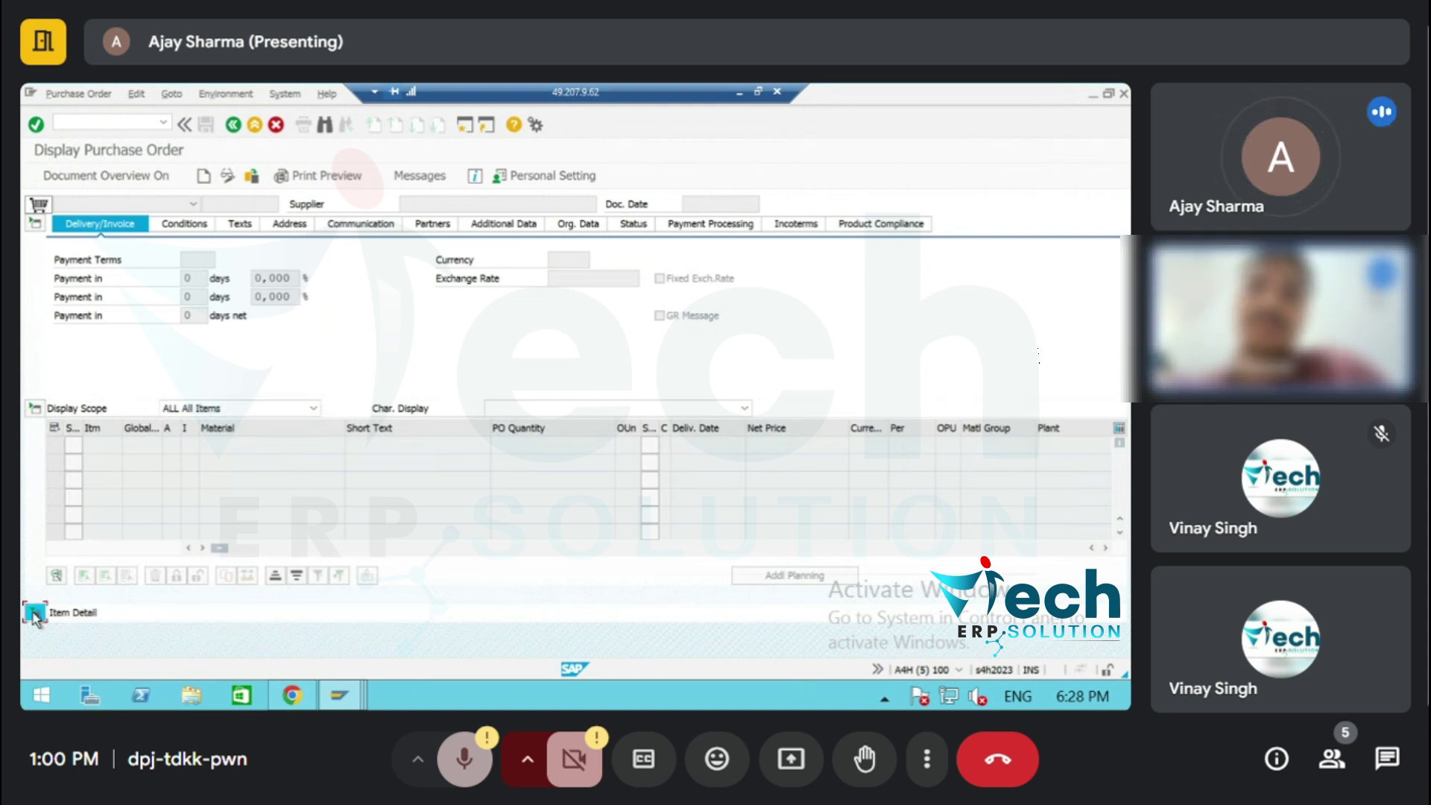
pyautogui.click(35, 409)
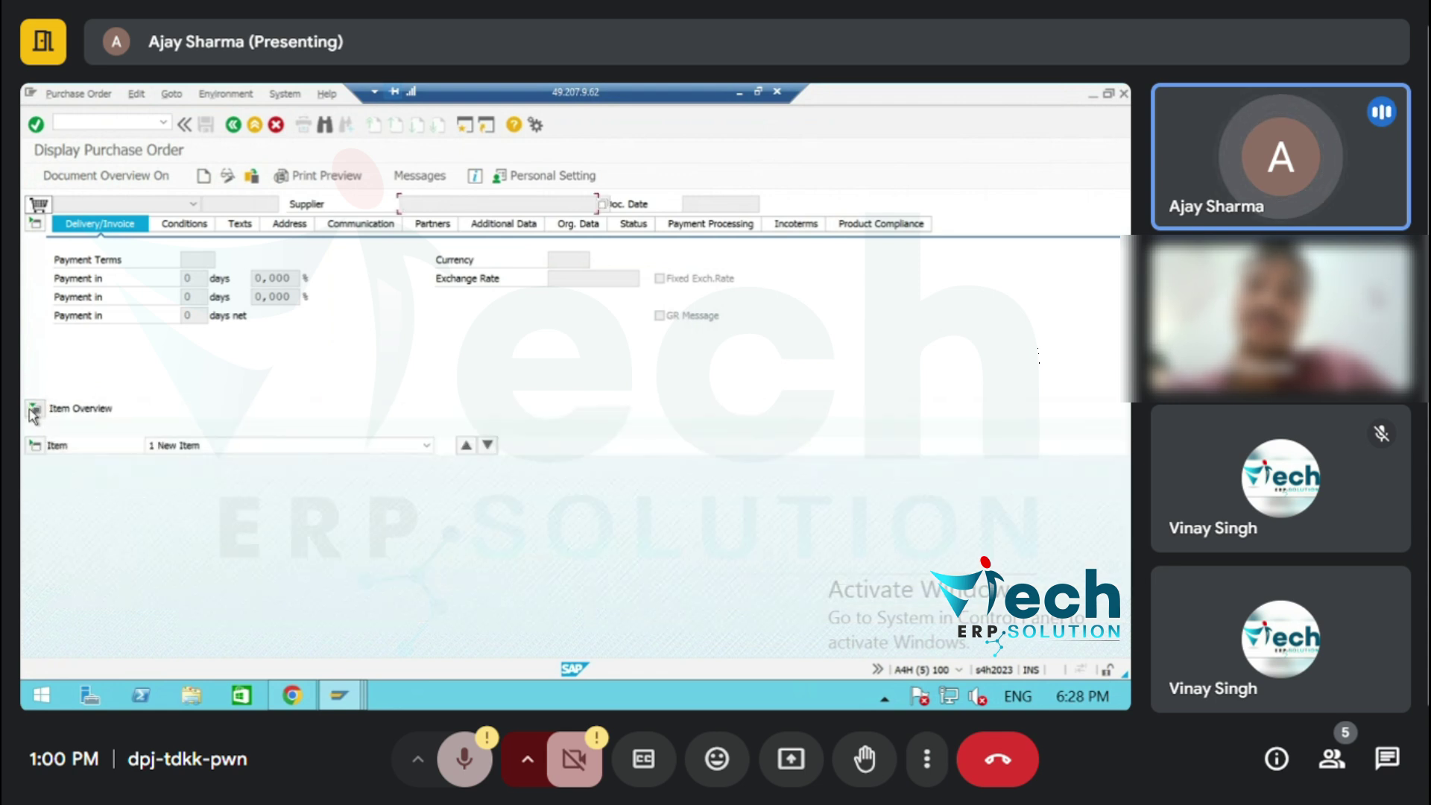
pyautogui.click(33, 446)
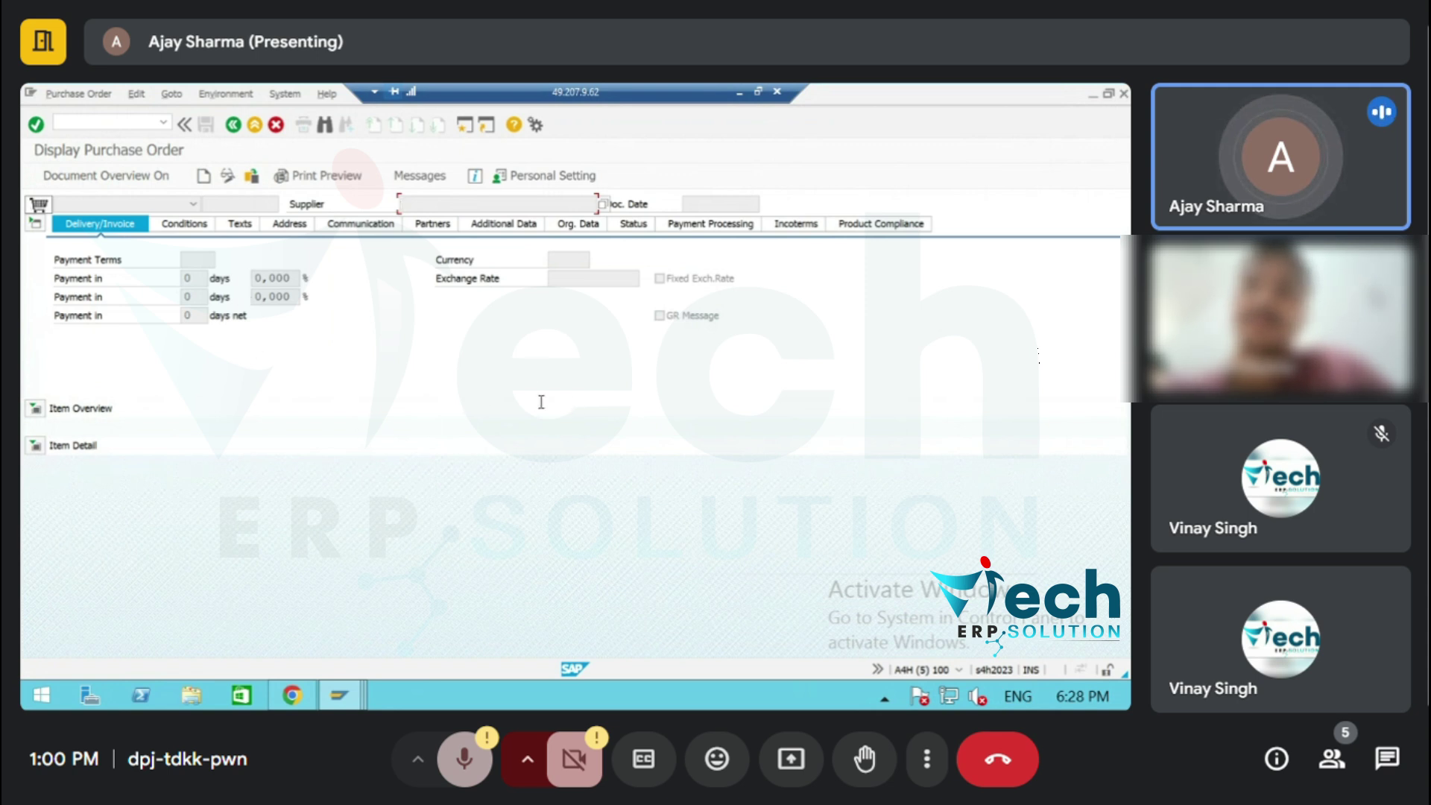
# Review the header's conditions, its organizational data with purchasing organization, purchasing group and company code, and its additional data.
pyautogui.click(188, 228)
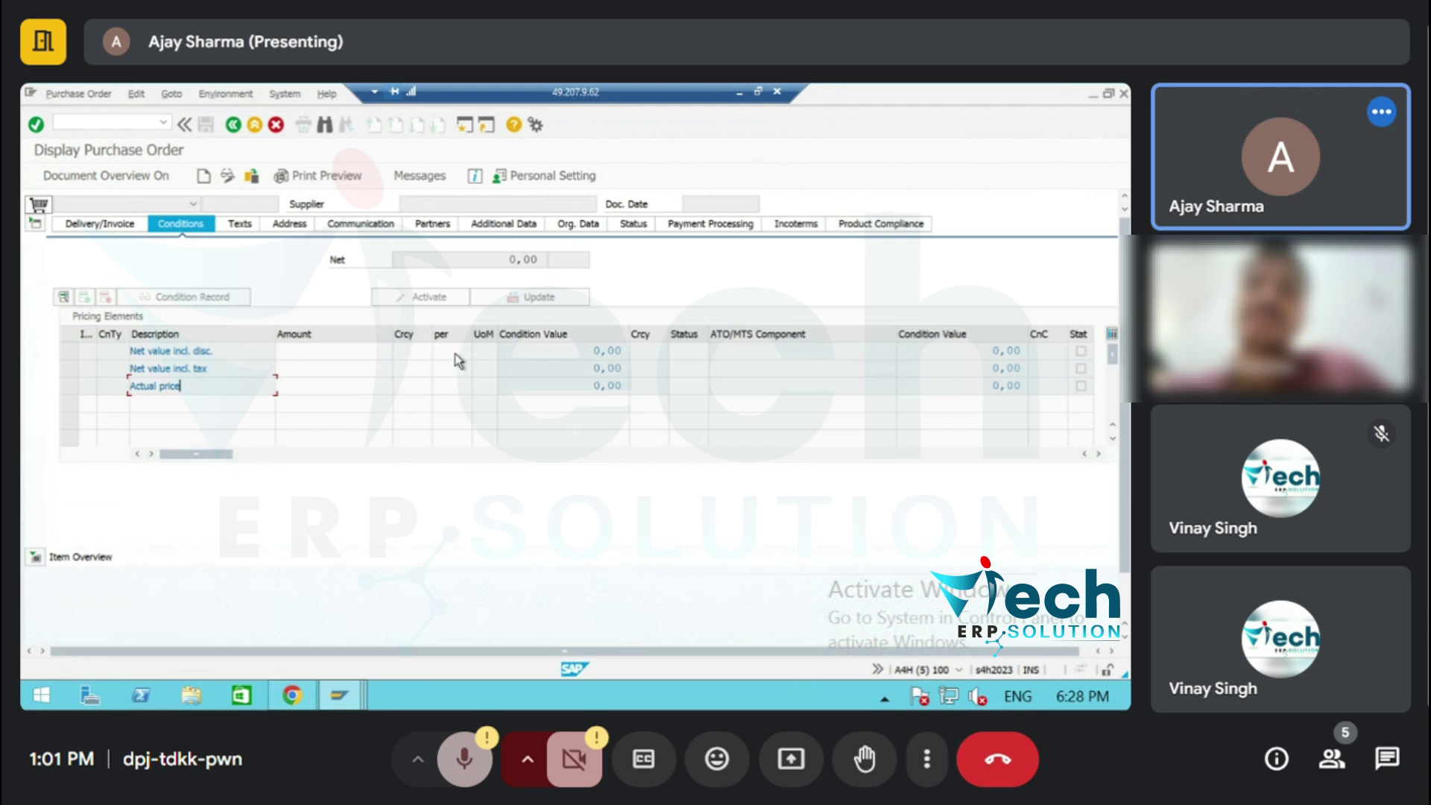
pyautogui.click(576, 228)
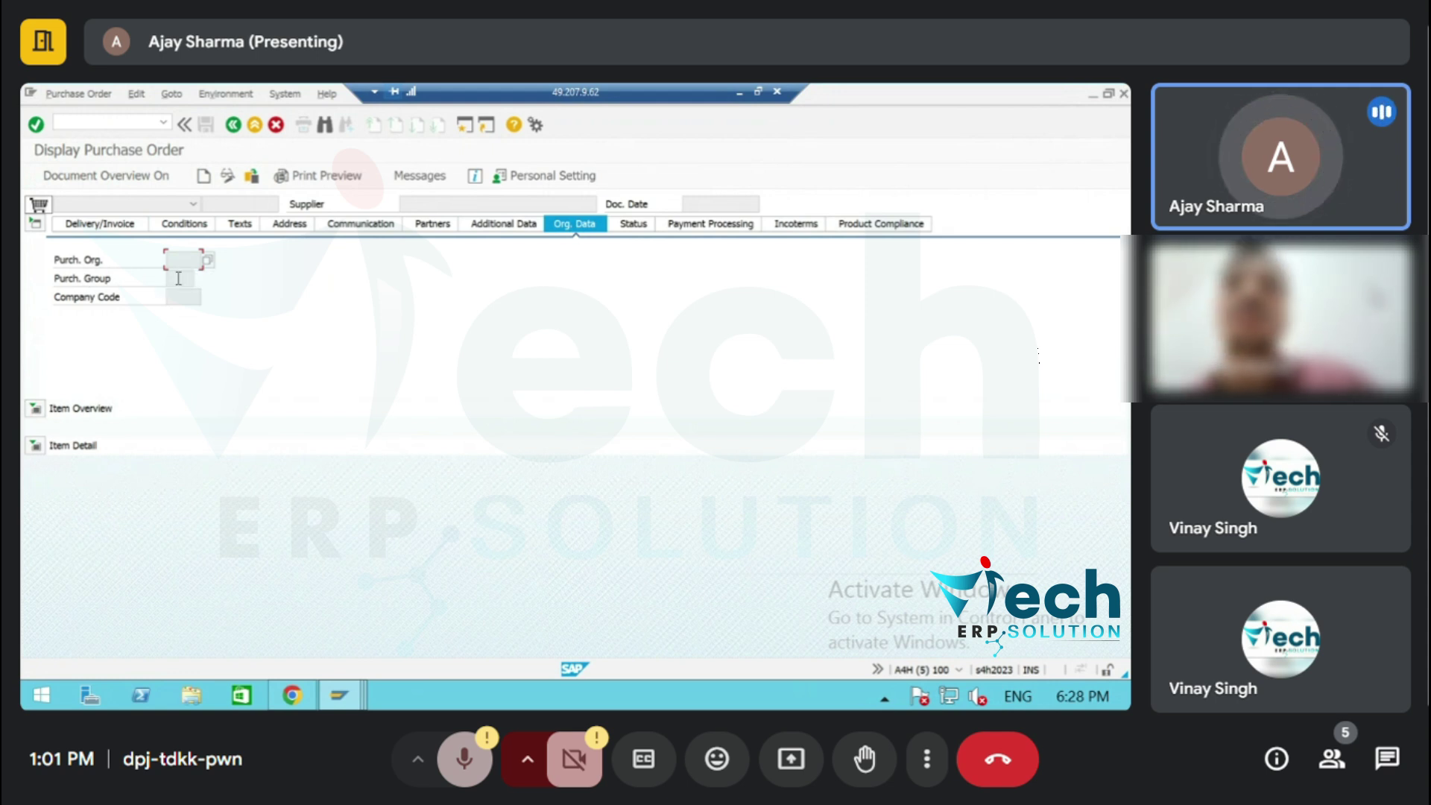
pyautogui.click(178, 278)
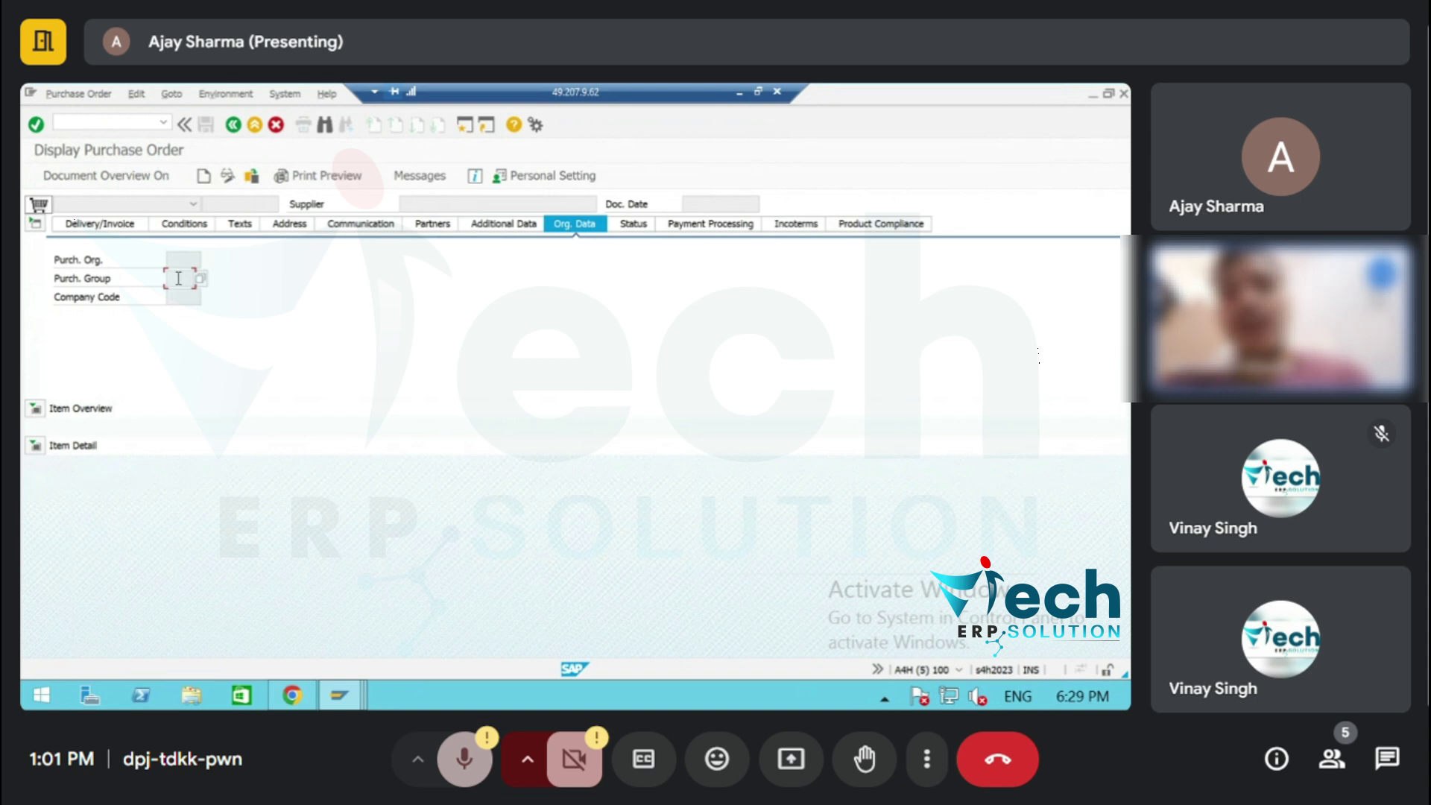
pyautogui.click(179, 257)
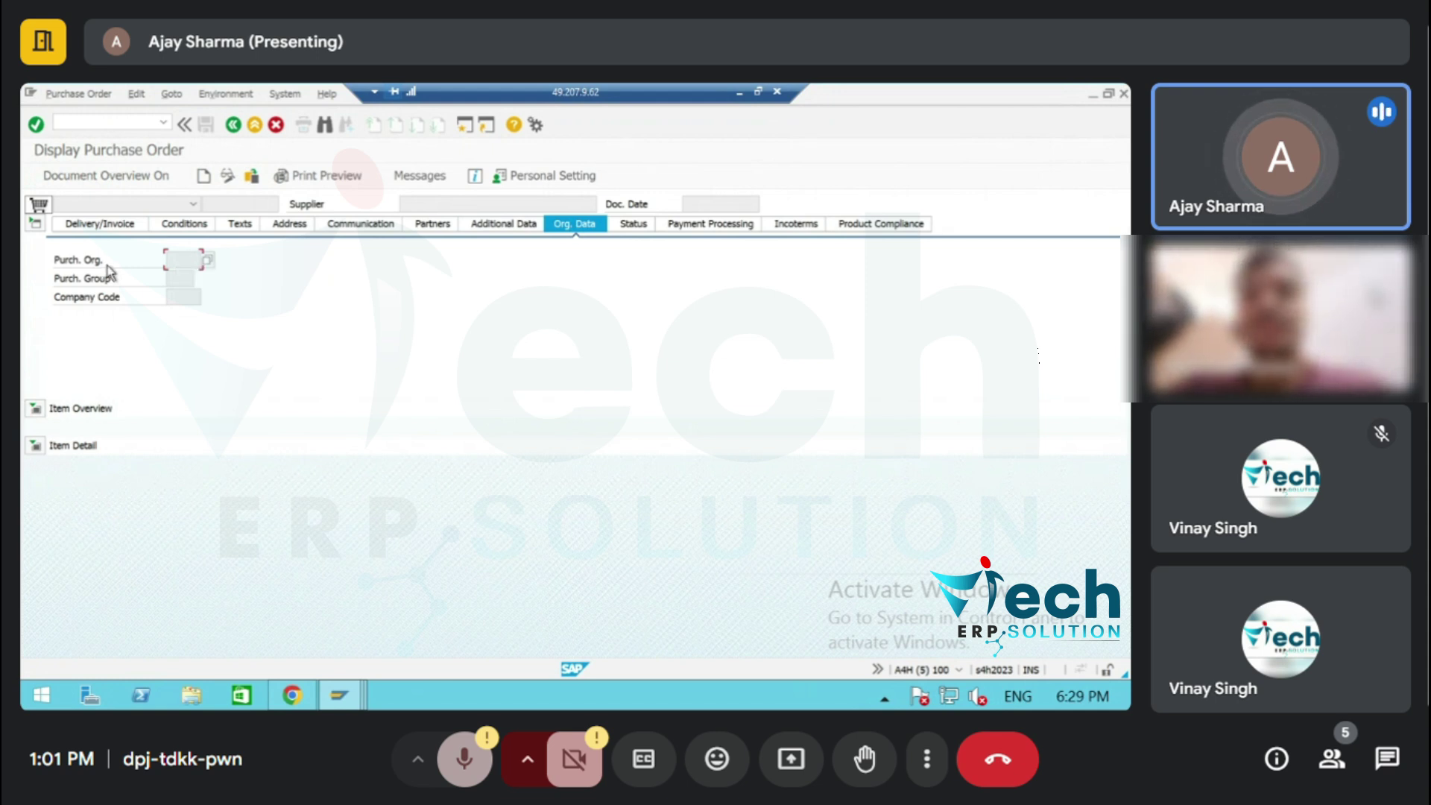
pyautogui.click(191, 265)
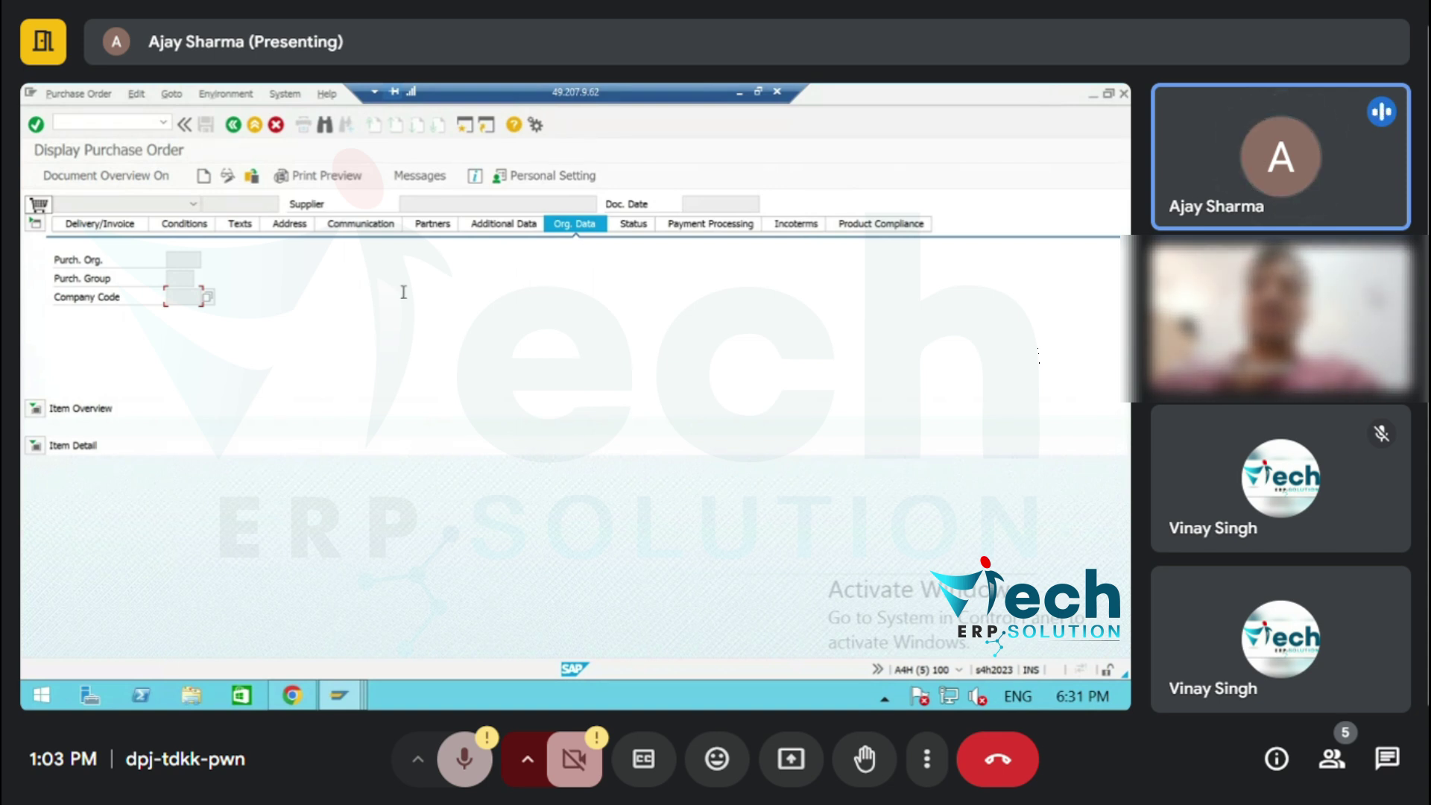
pyautogui.click(495, 225)
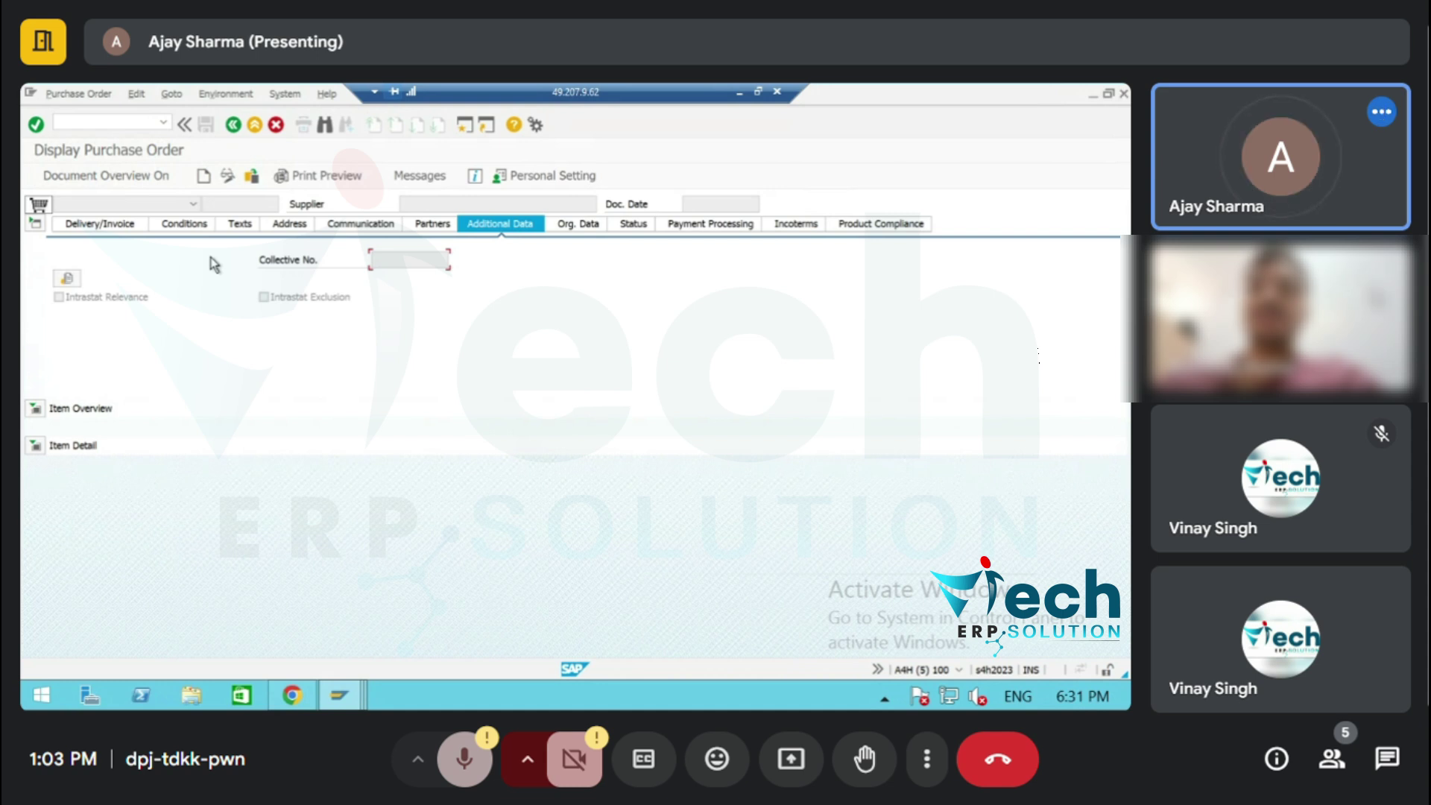
# Start the Stock Overview transaction (MMBE) and clear the prefilled material and plant selections.
pyautogui.write('/NMEBE')
pyautogui.press('Return')
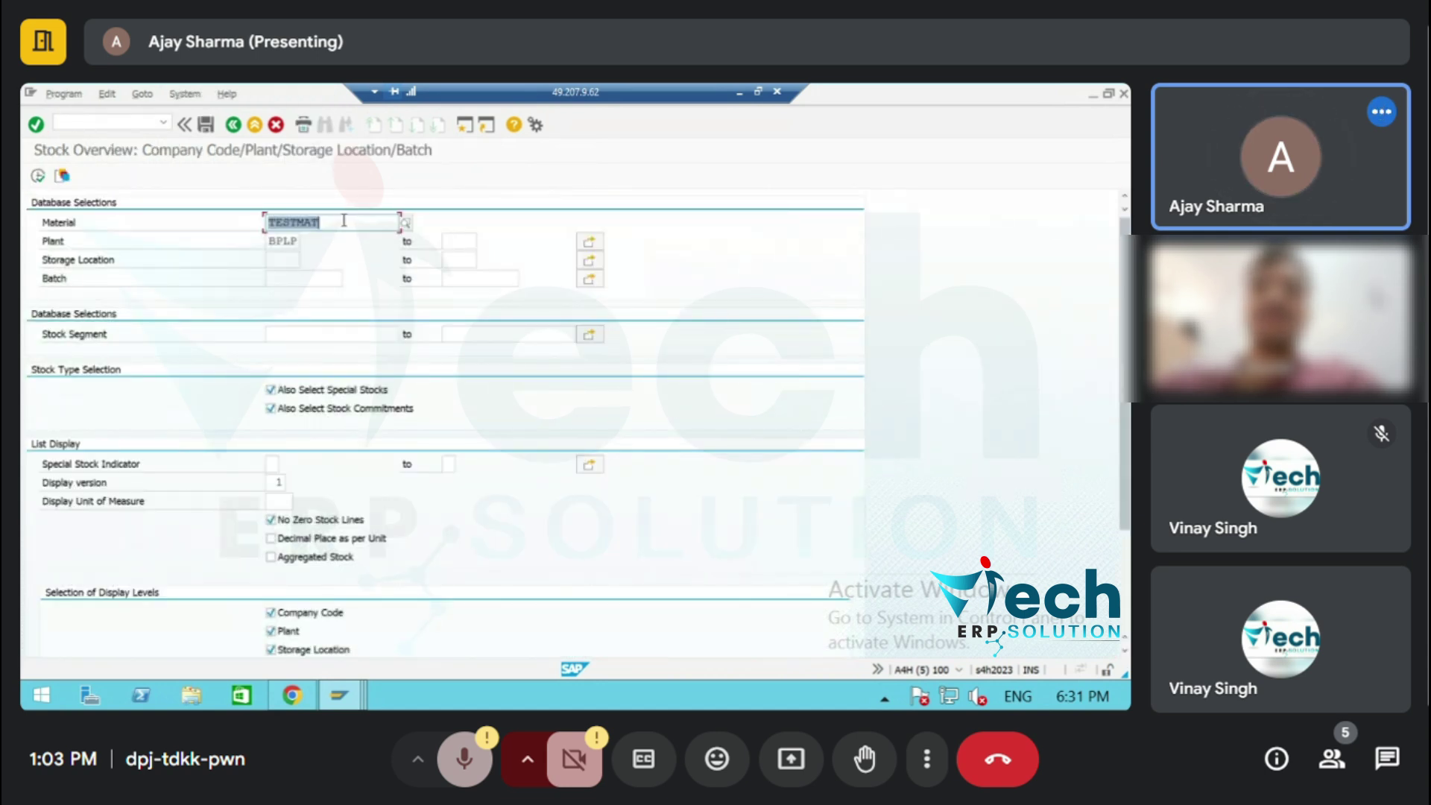
pyautogui.press('Delete')
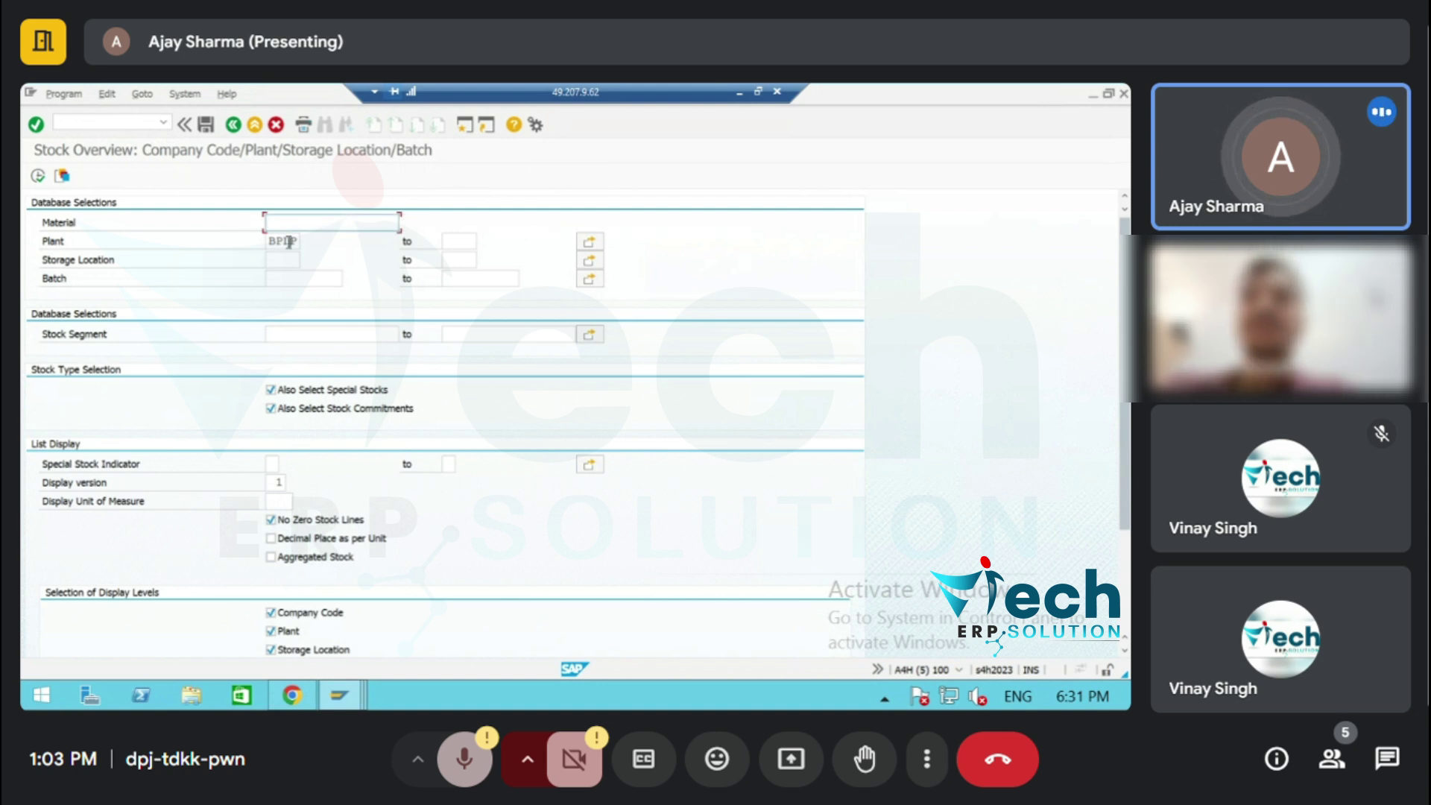
pyautogui.click(288, 241)
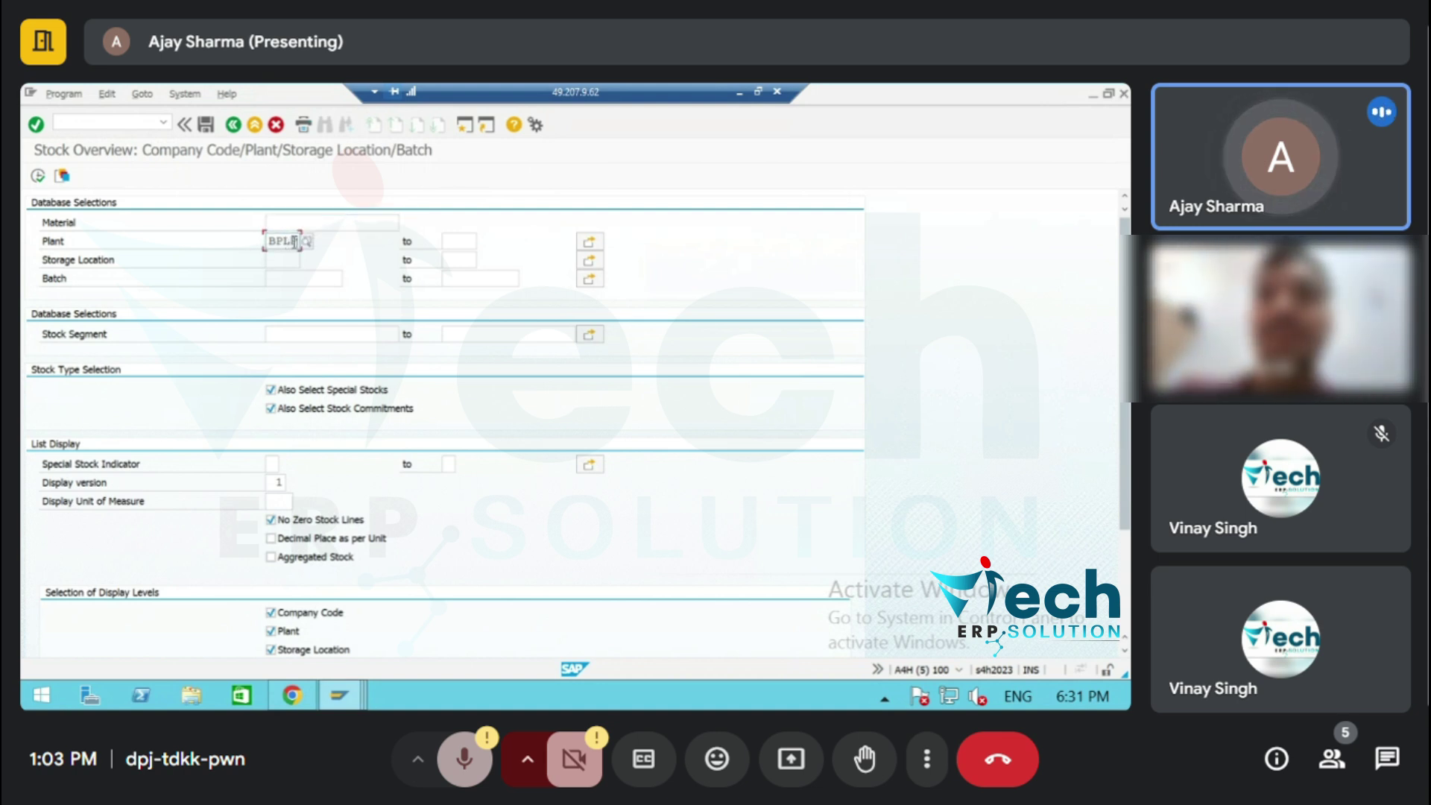
pyautogui.press('BackSpace')
pyautogui.press('BackSpace')
pyautogui.press('BackSpace')
pyautogui.press('BackSpace')
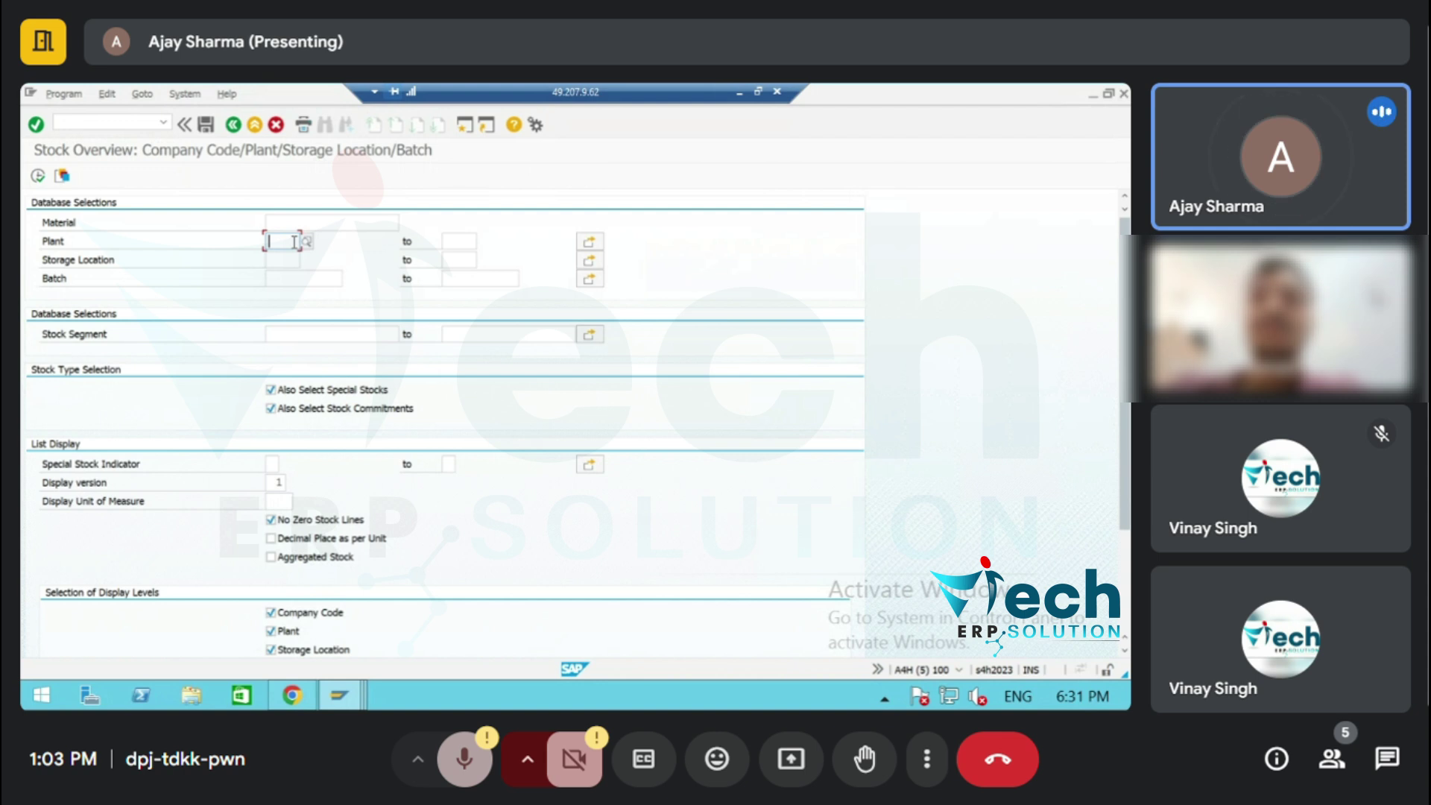
# Examine the material and plant selection fields of the stock overview.
pyautogui.click(290, 222)
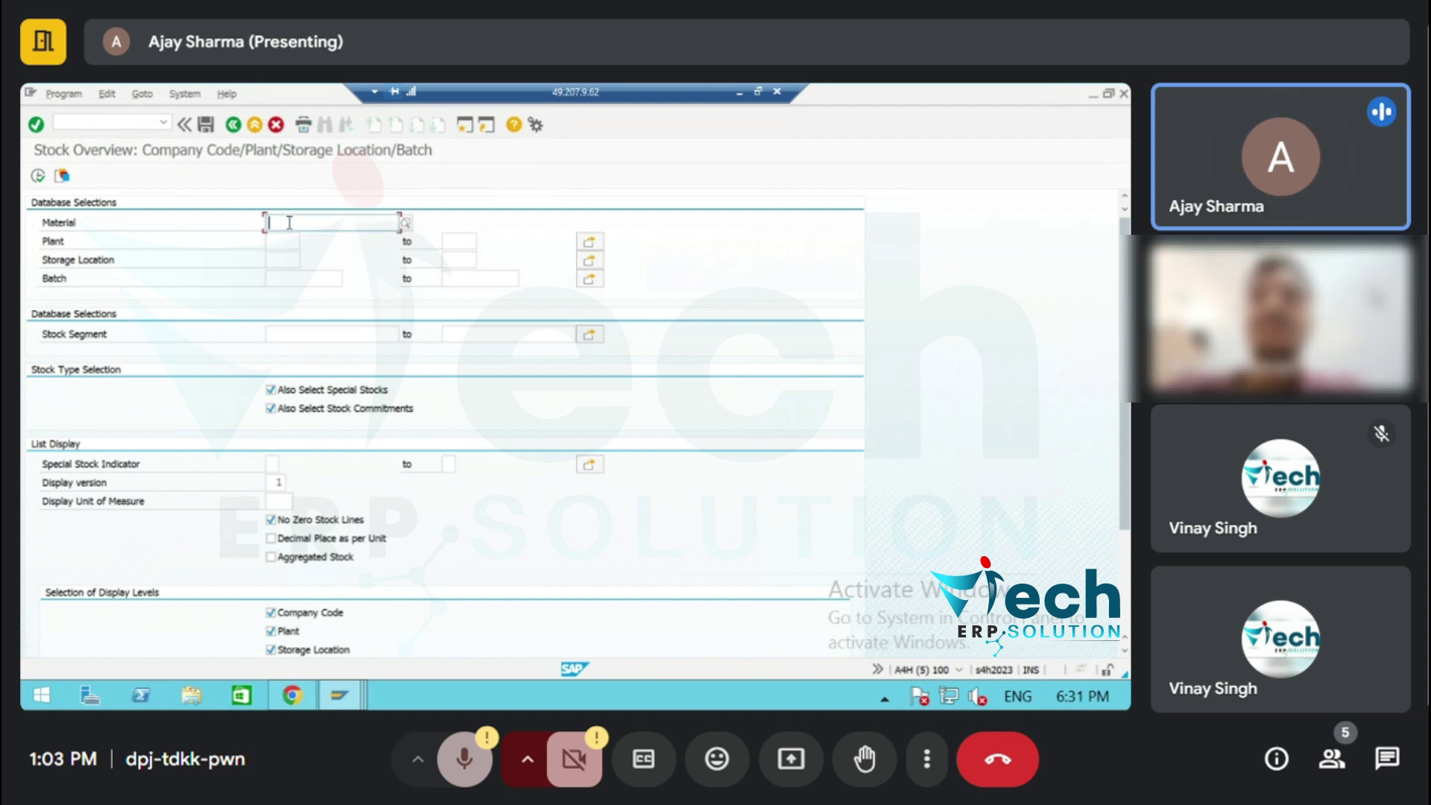
pyautogui.click(281, 240)
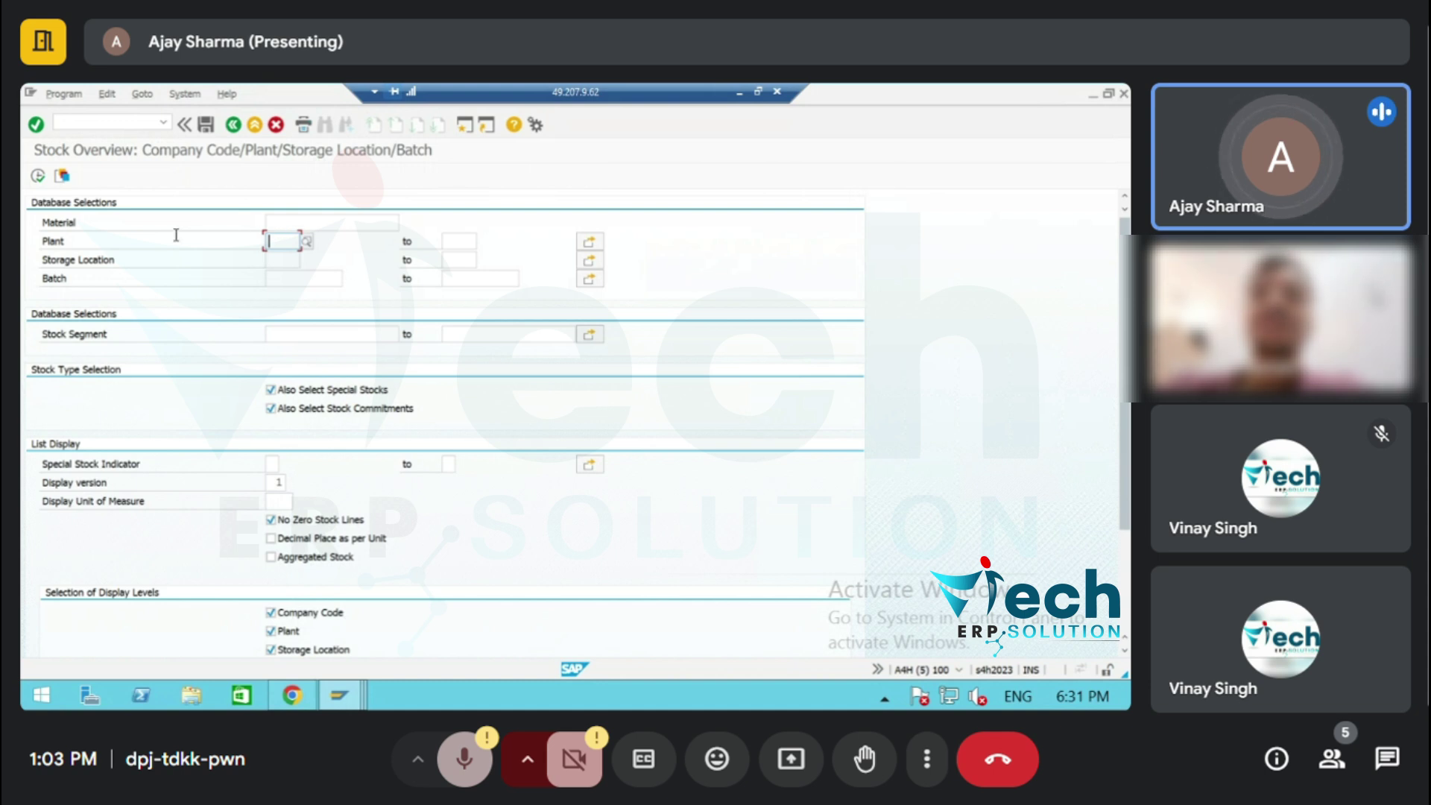
pyautogui.click(297, 223)
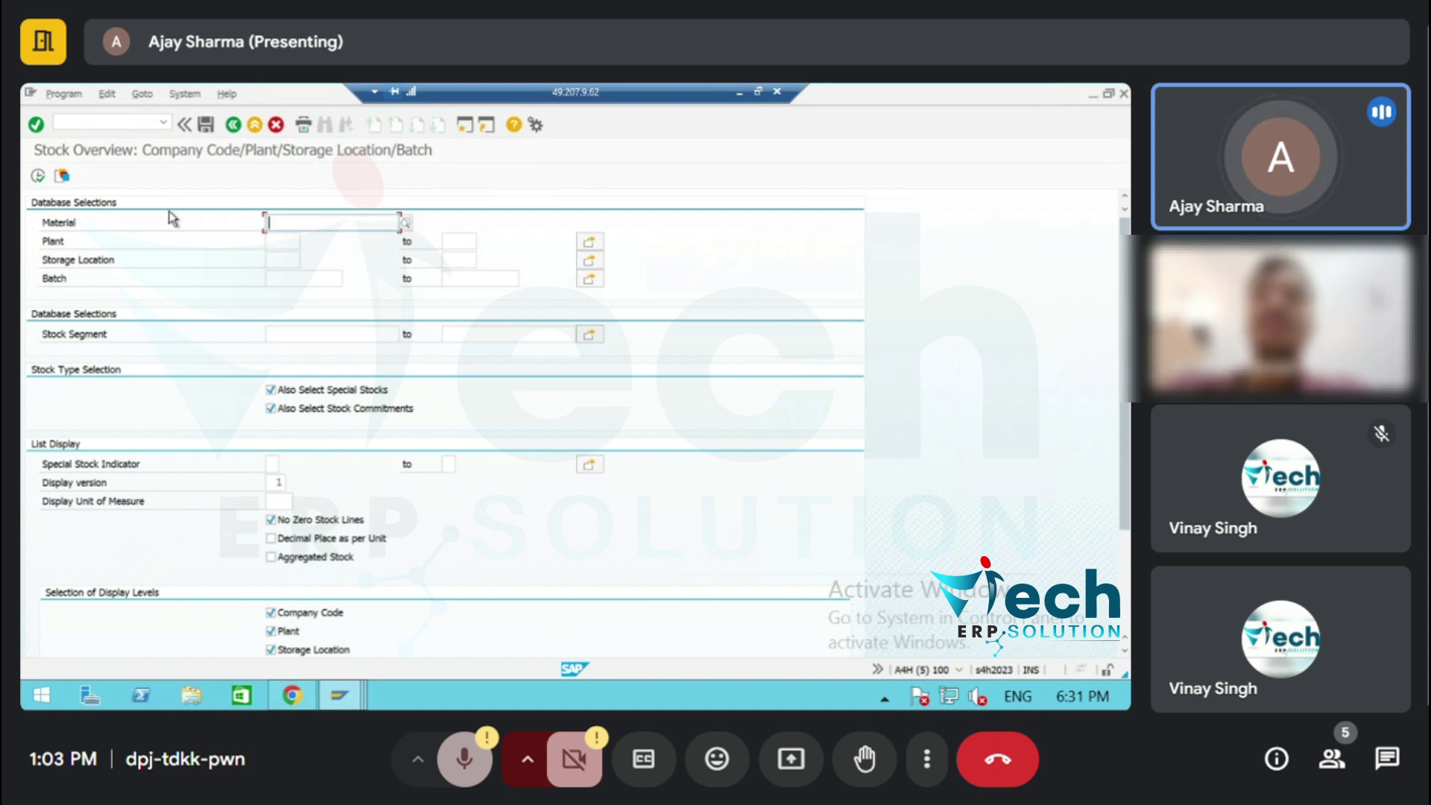
pyautogui.click(283, 243)
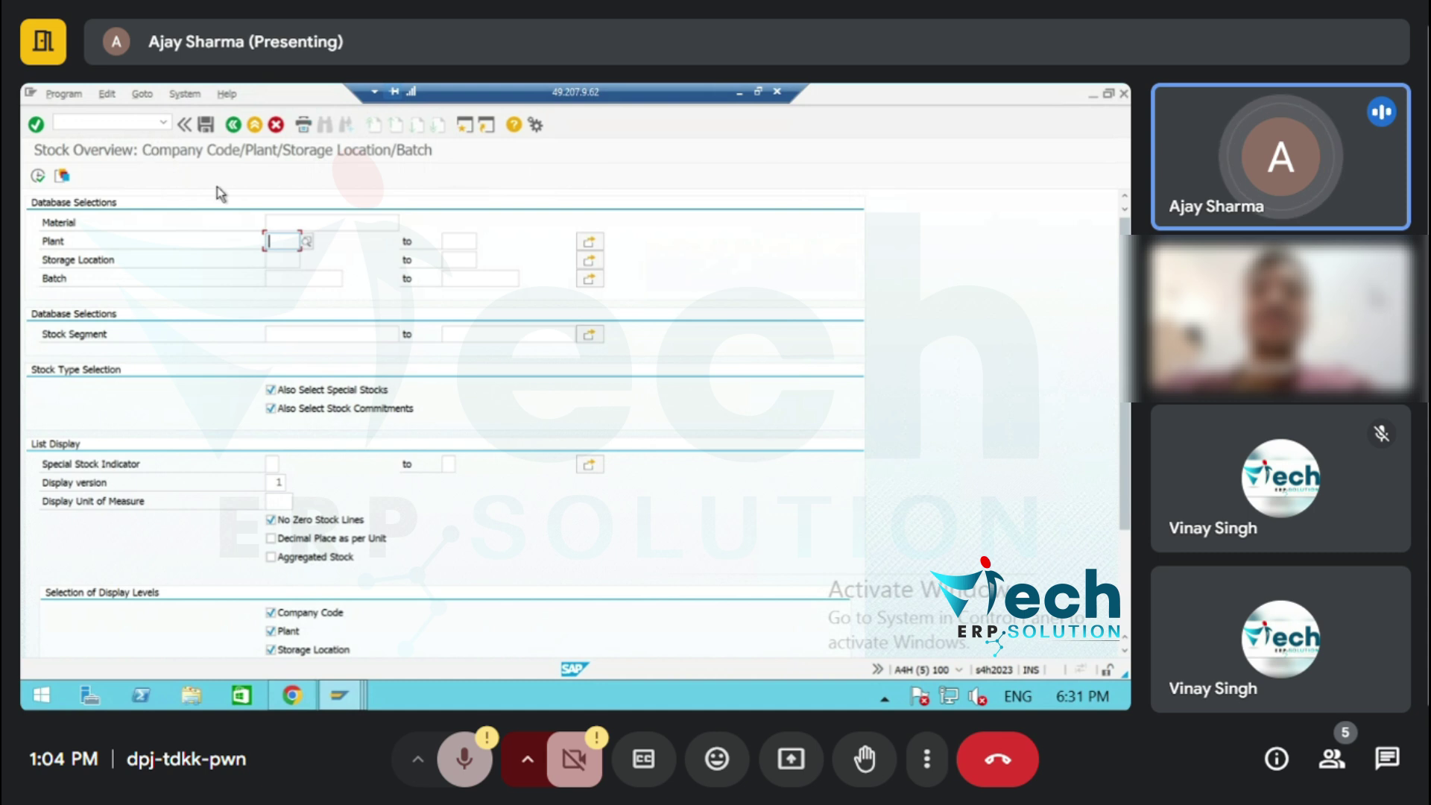
pyautogui.click(285, 220)
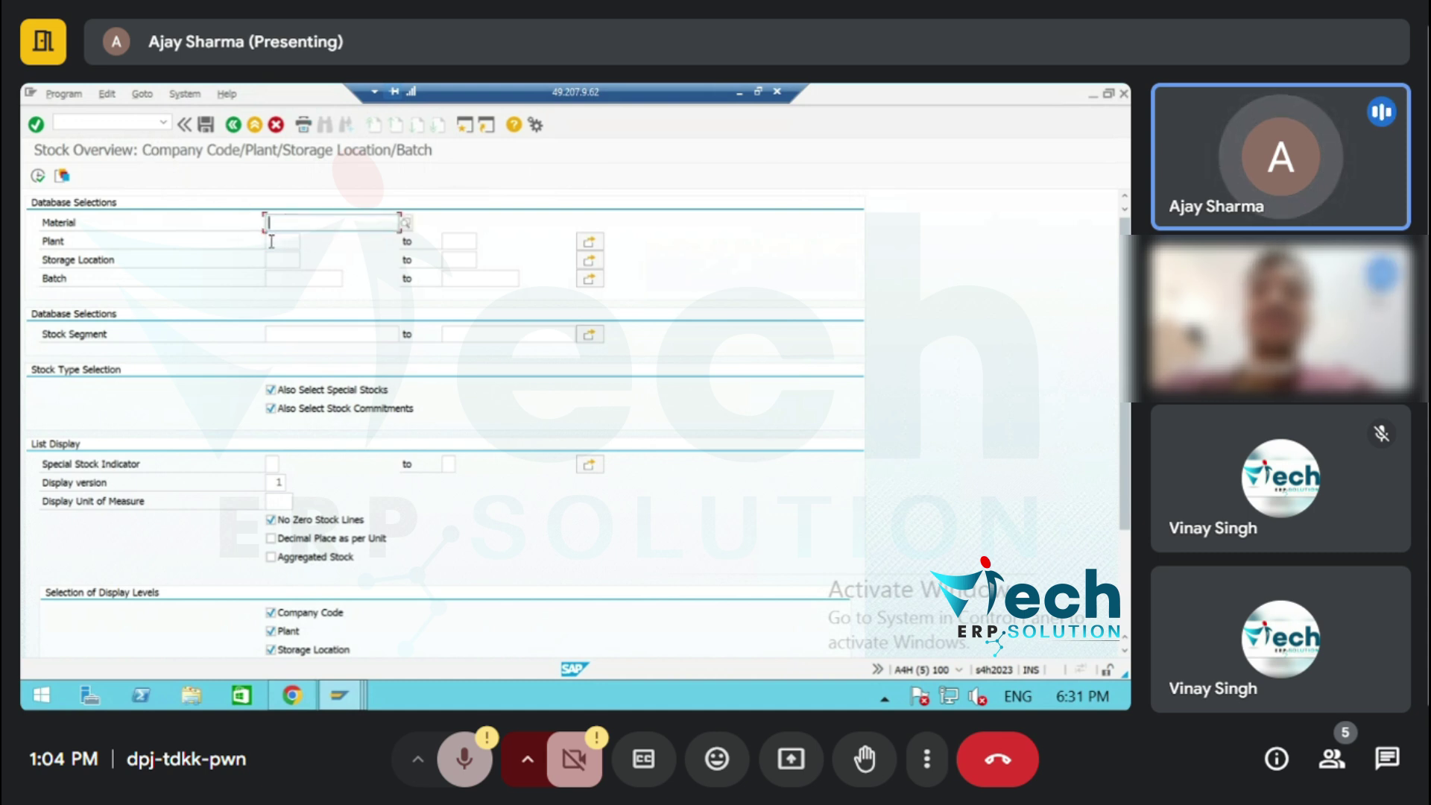
pyautogui.click(271, 241)
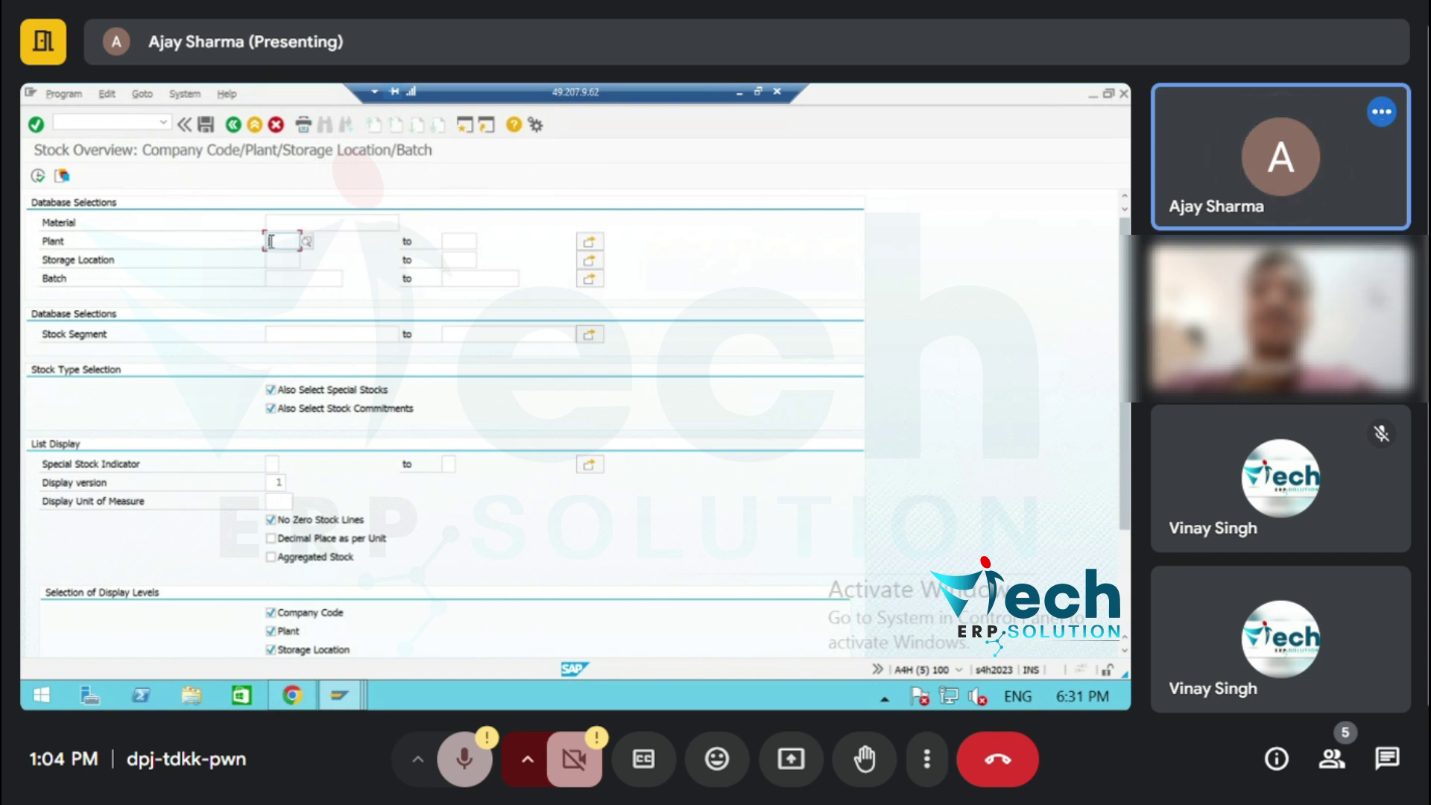
# Leave the stock overview, view the Create Purchase Requisition transaction (ME51N) without its help pane, and return to SAP Easy Access.
pyautogui.click(235, 125)
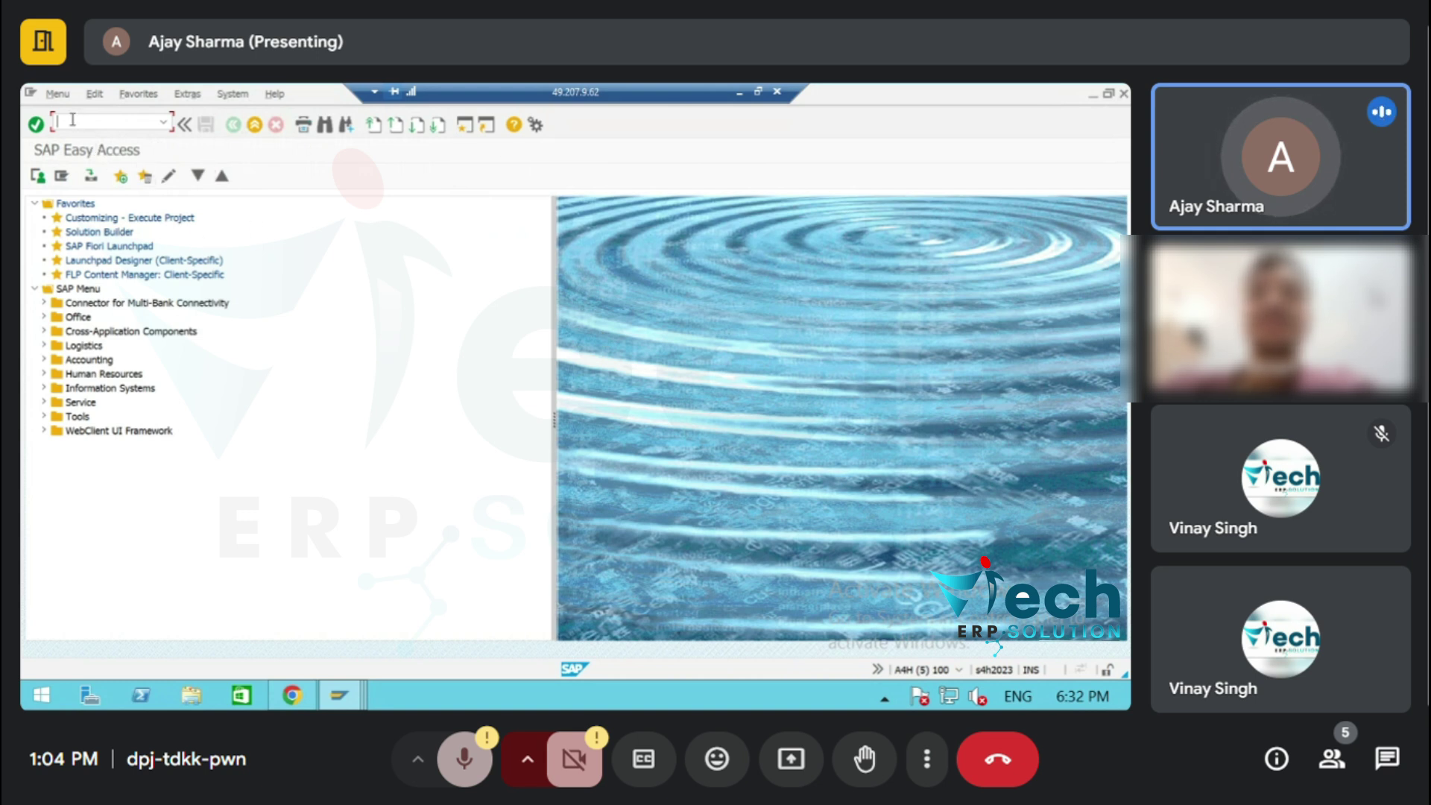
pyautogui.write('/')
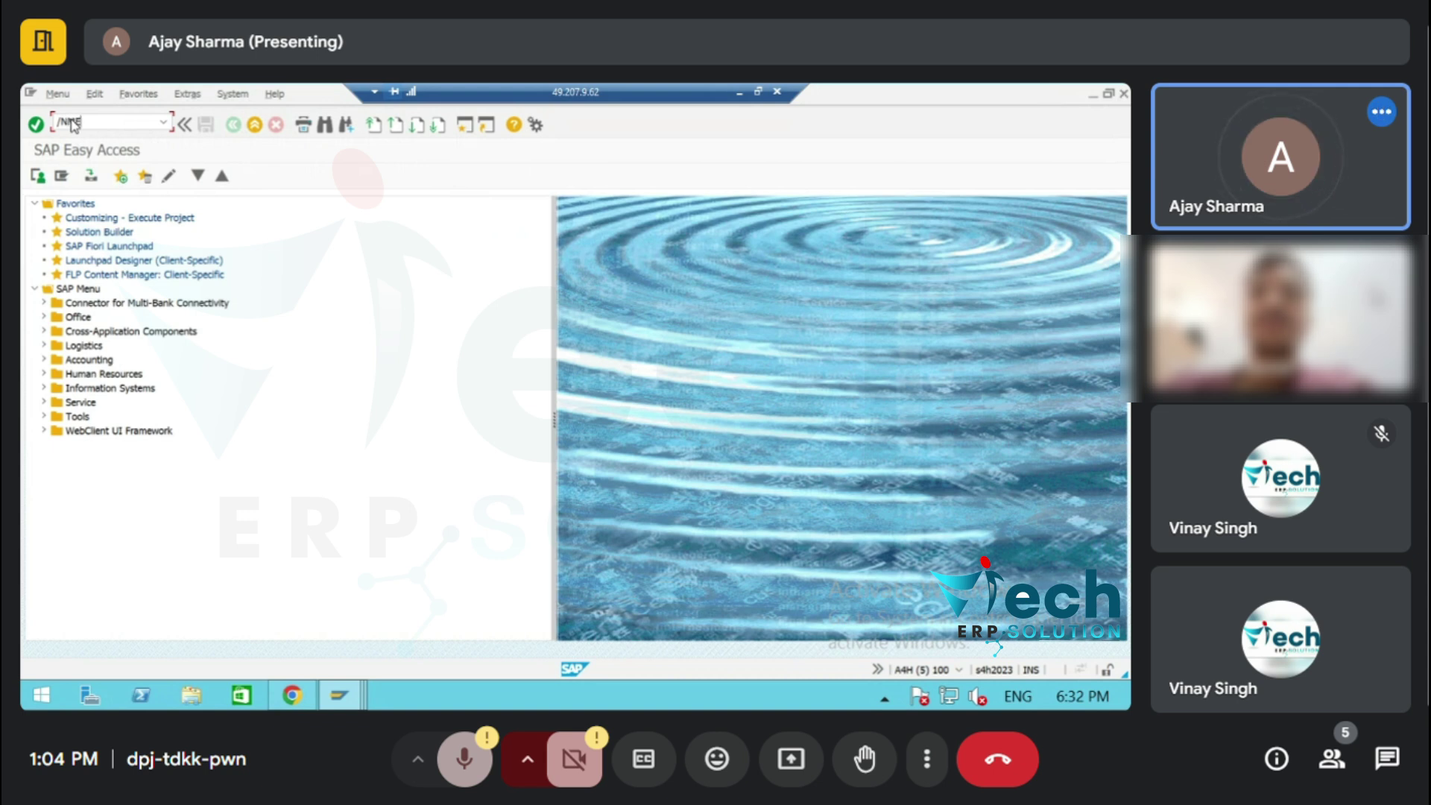
pyautogui.write('N')
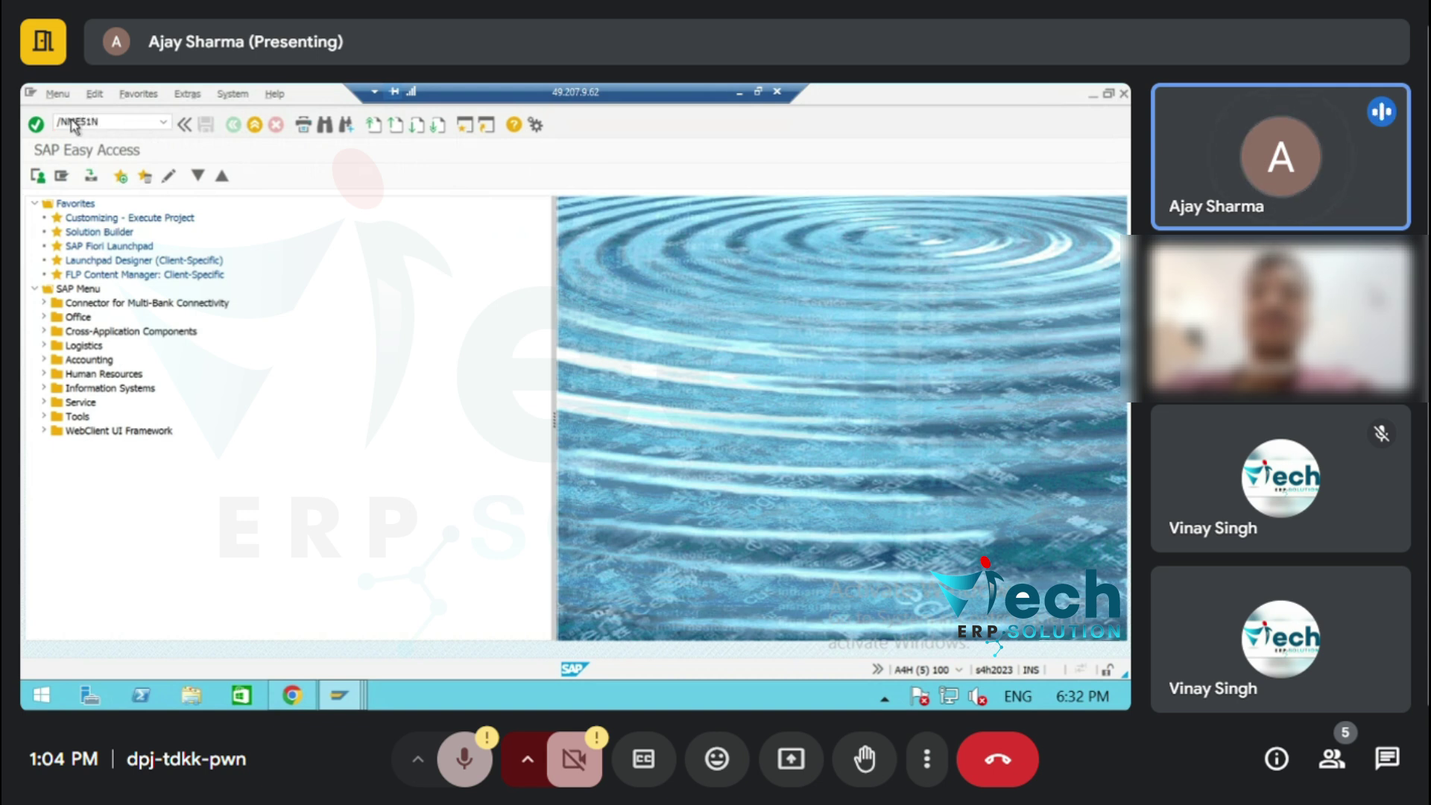
pyautogui.press('Return')
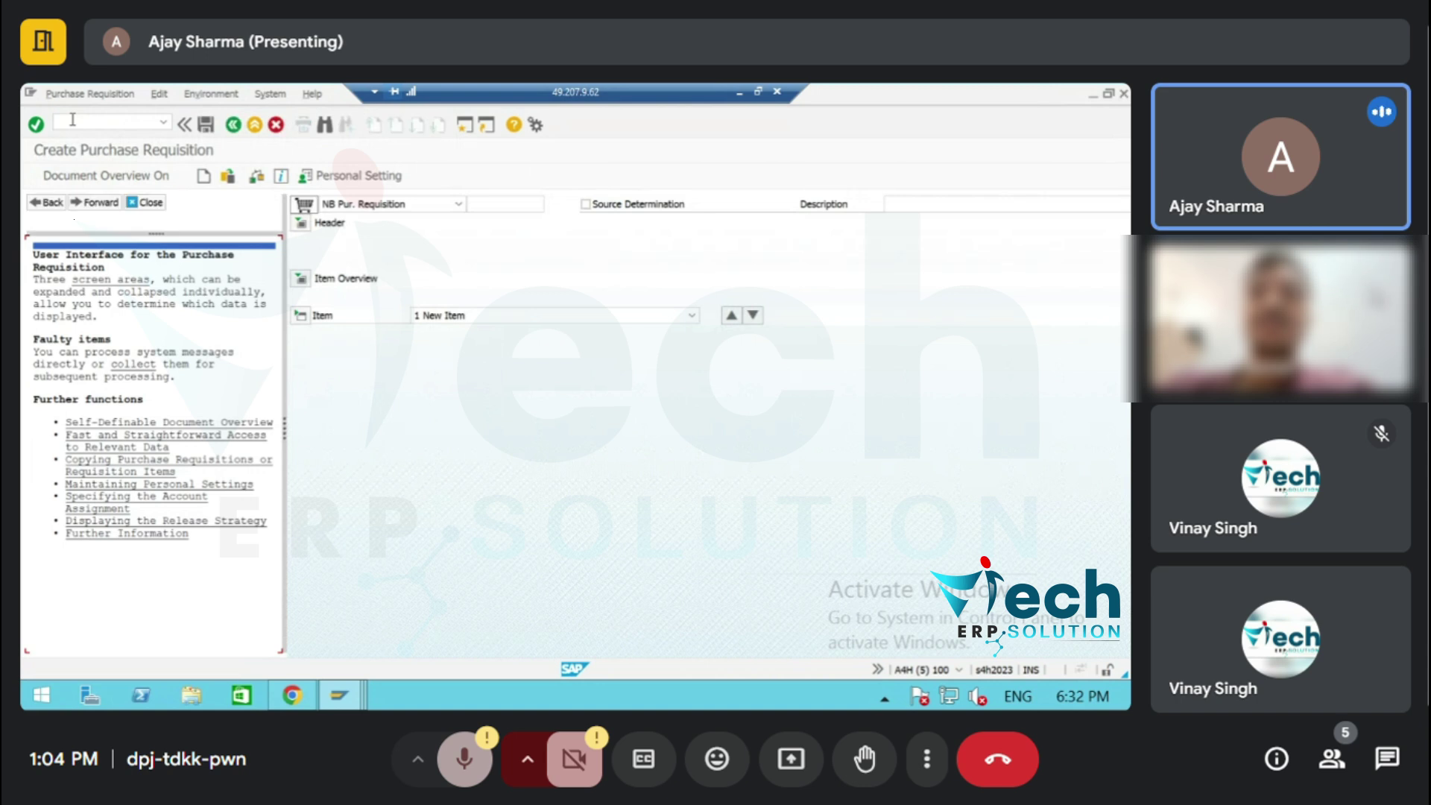
pyautogui.click(149, 202)
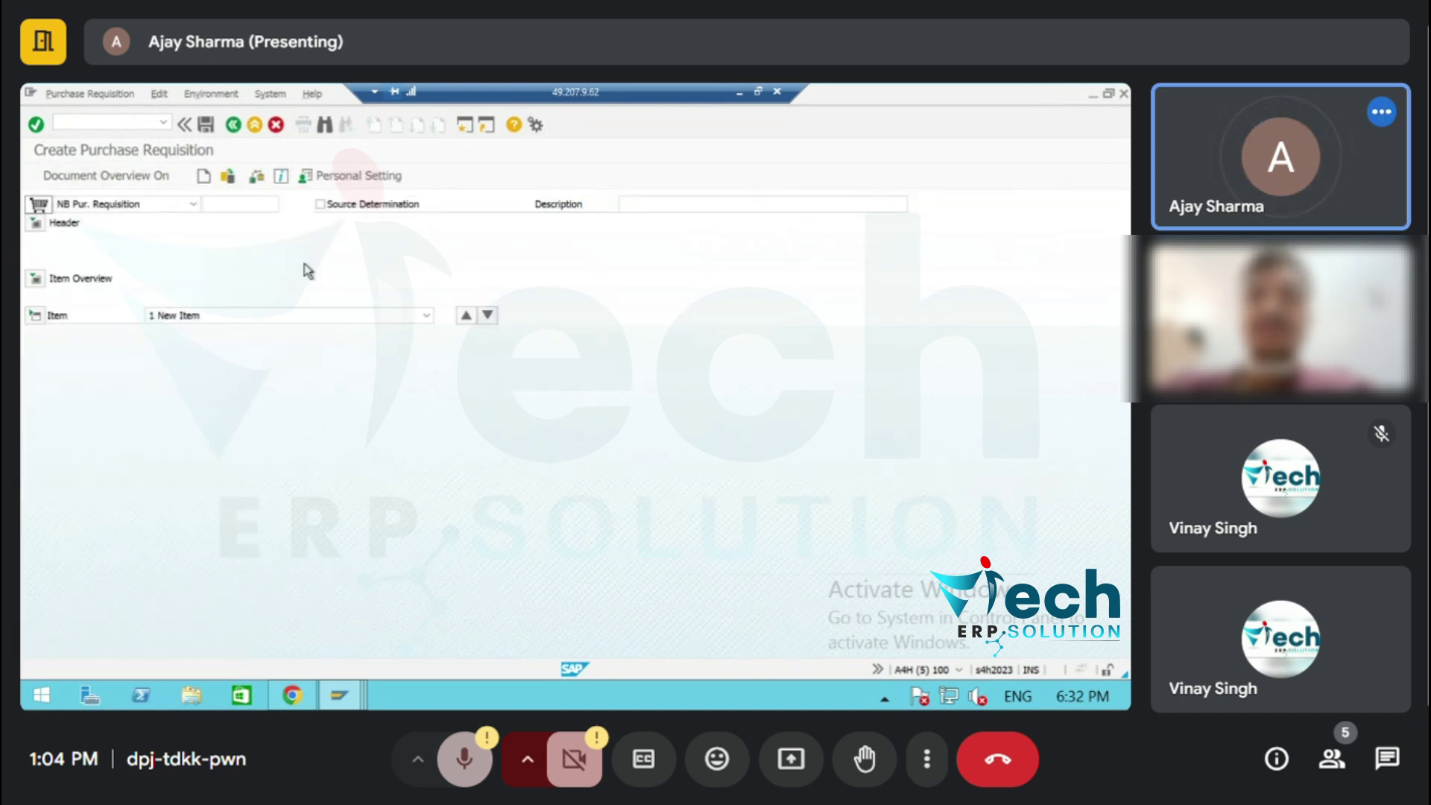
pyautogui.click(254, 125)
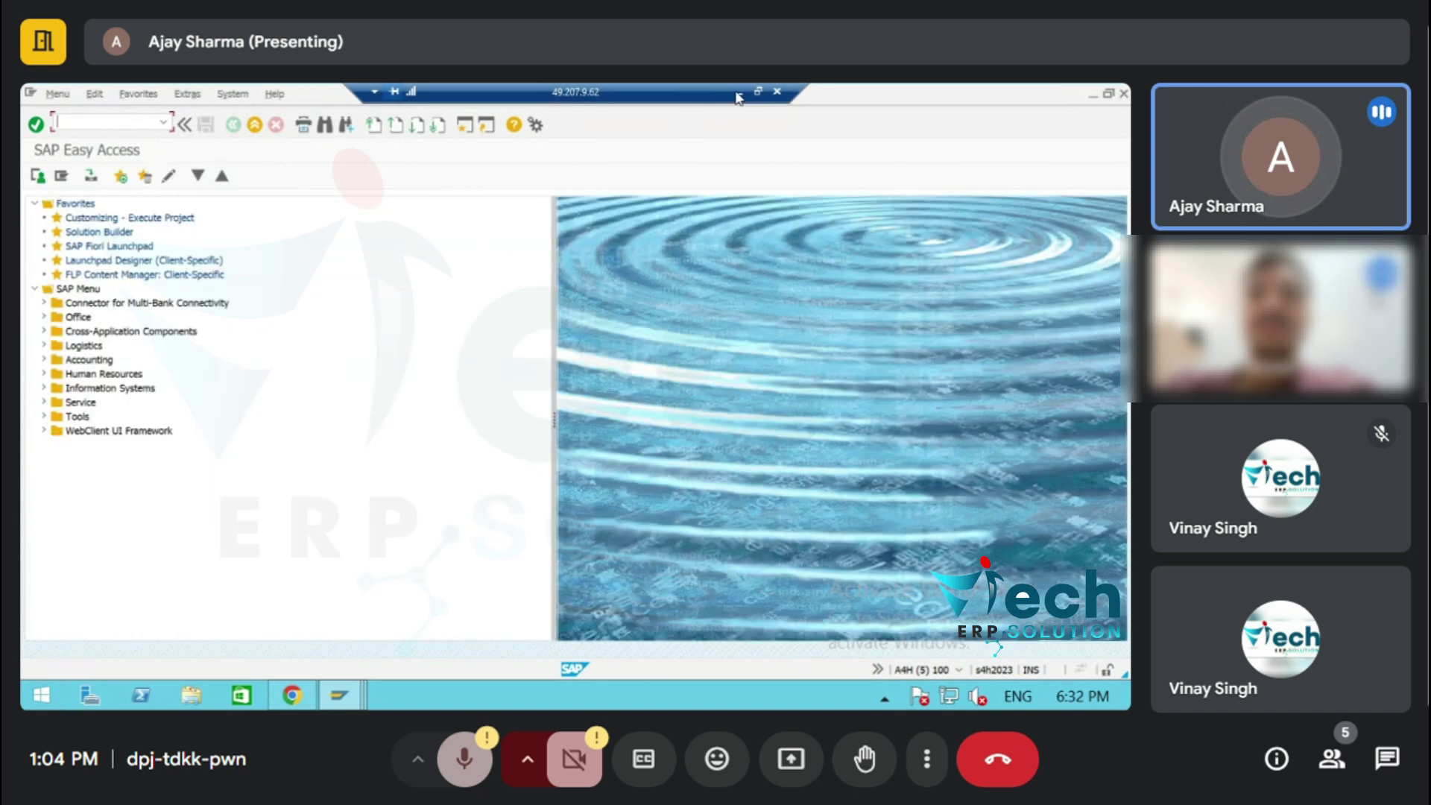
# Switch to the SAP MM on HANA training syllabus PDF and read its topics from pricing procedure on page 4 to master data on page 7.
pyautogui.click(739, 92)
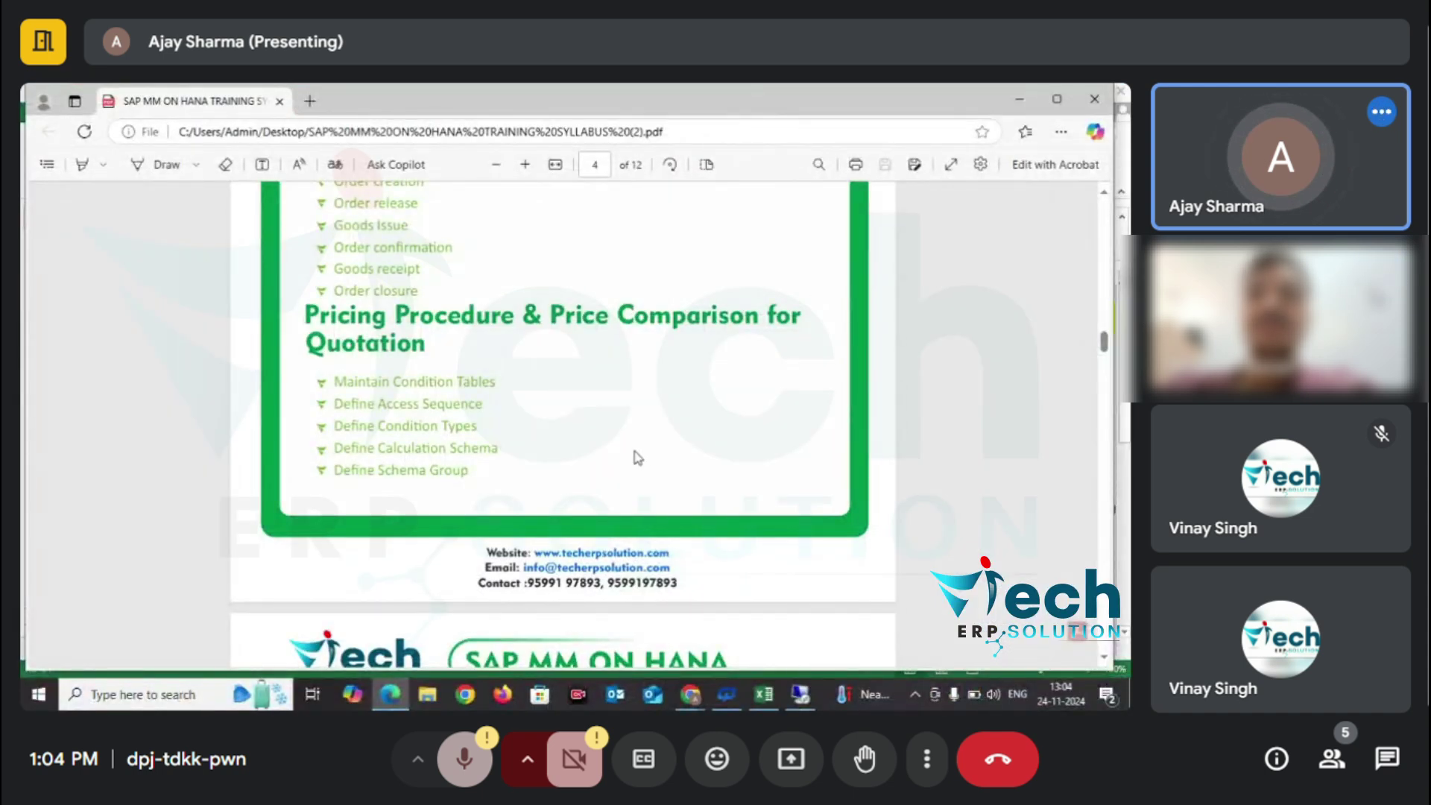
pyautogui.scroll(-4, 637, 458)
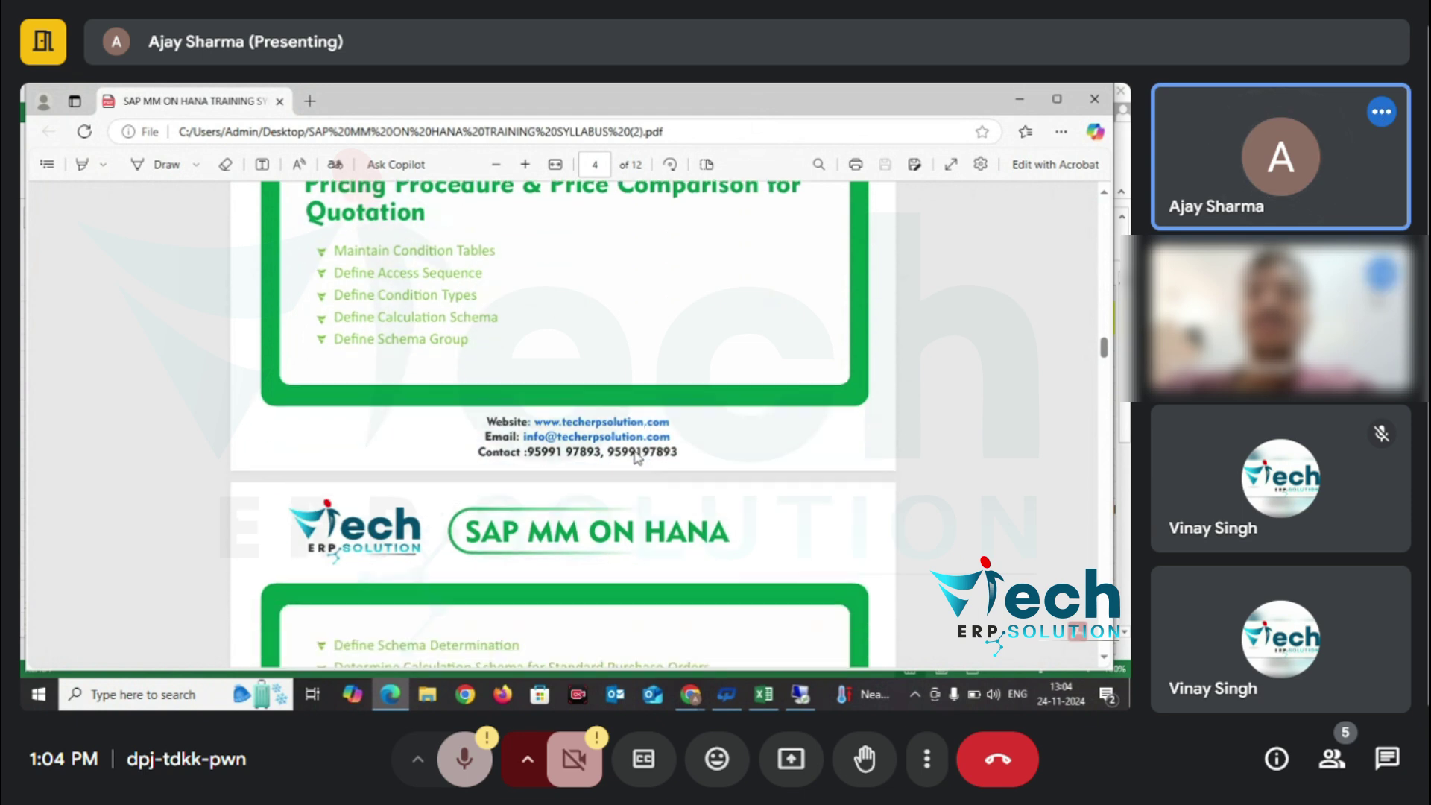
pyautogui.scroll(-3, 637, 458)
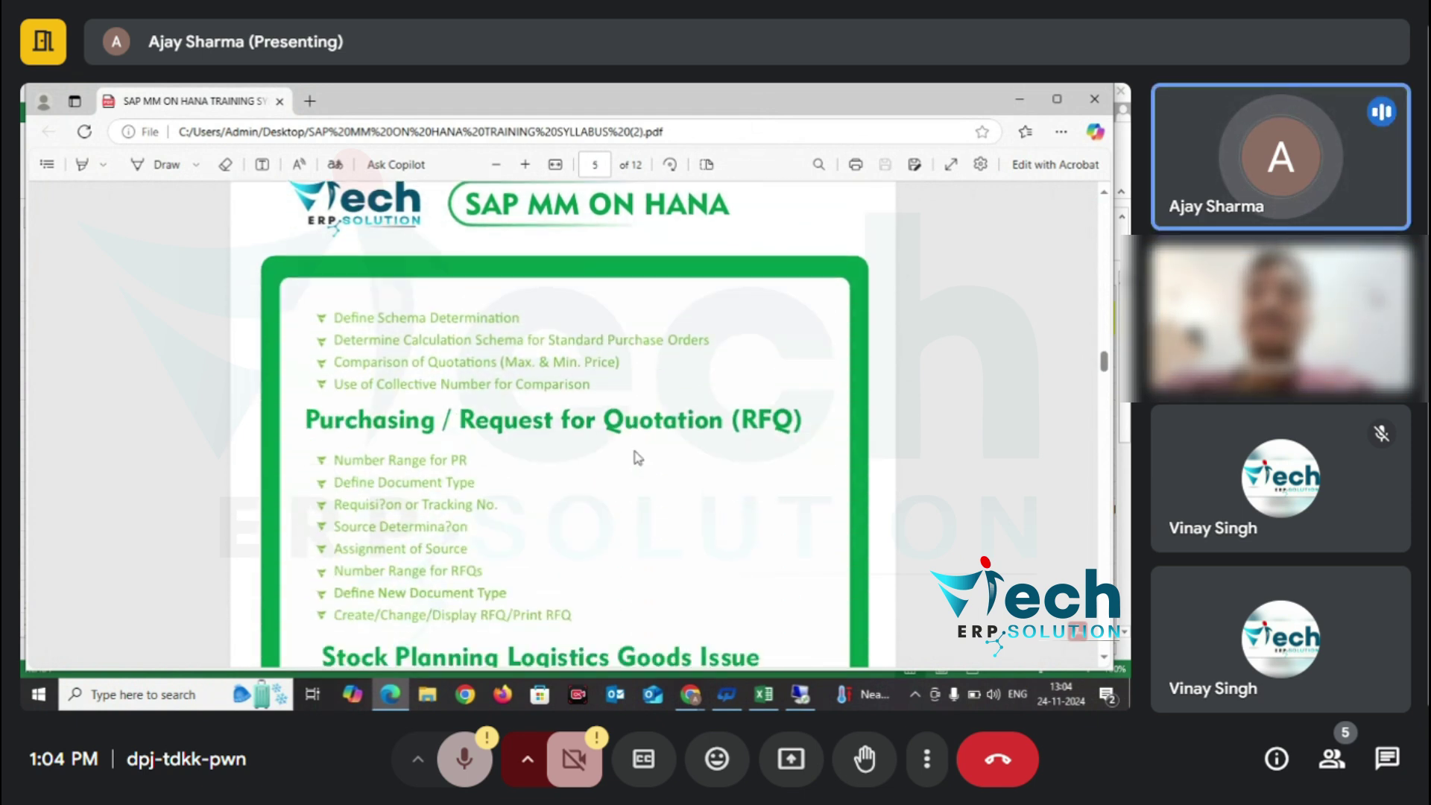
pyautogui.scroll(-8, 638, 457)
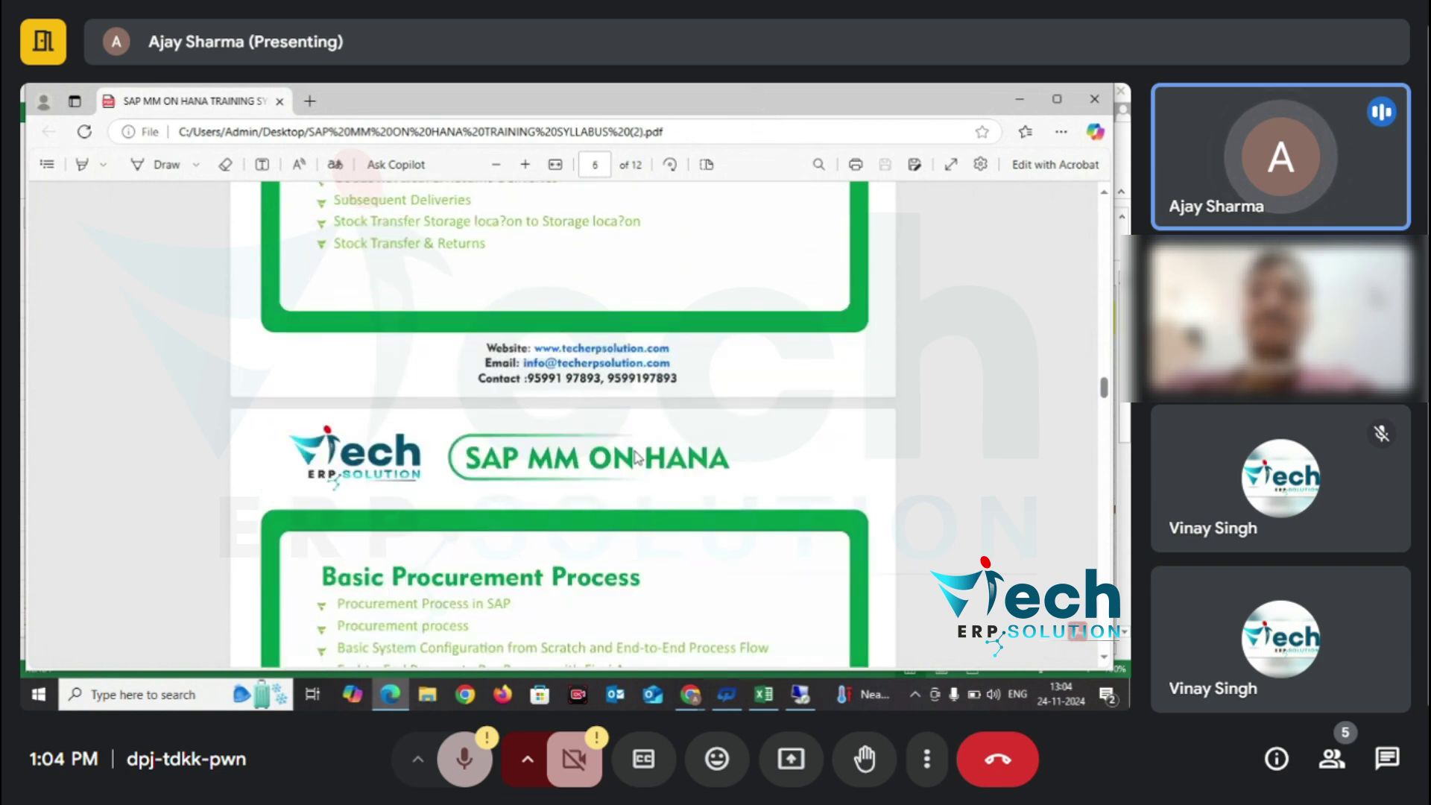
pyautogui.scroll(-2, 637, 458)
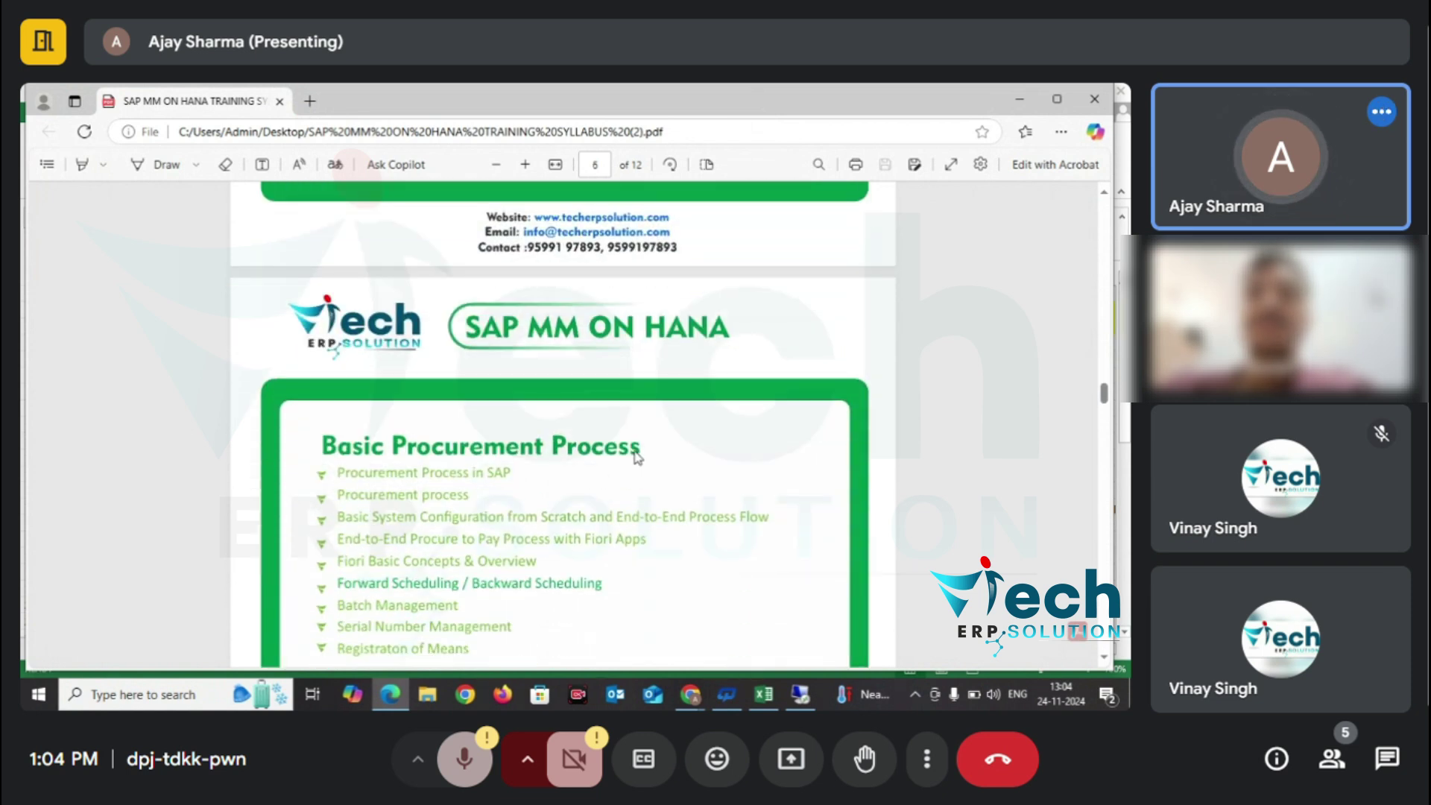
pyautogui.scroll(-3, 637, 458)
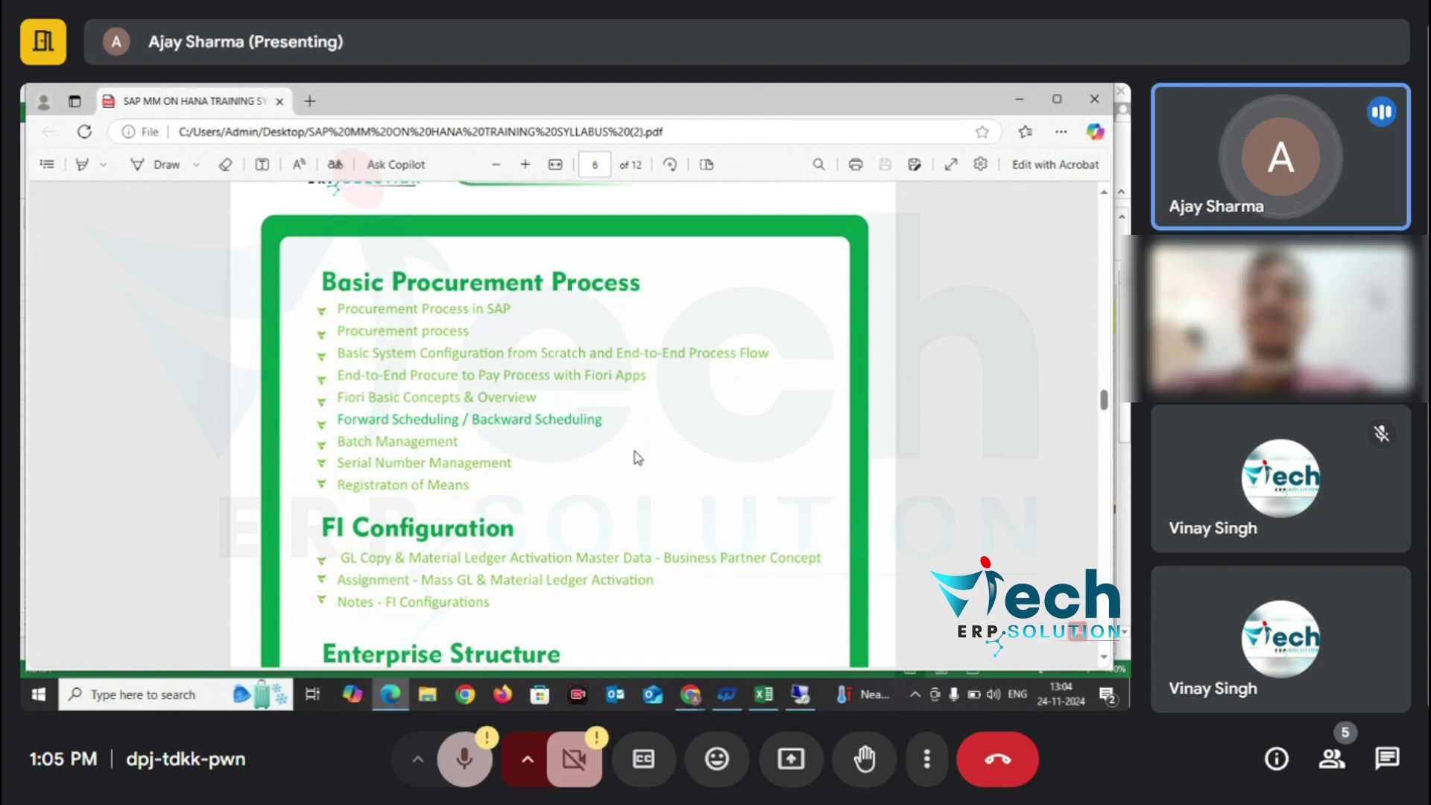
pyautogui.scroll(-3, 638, 458)
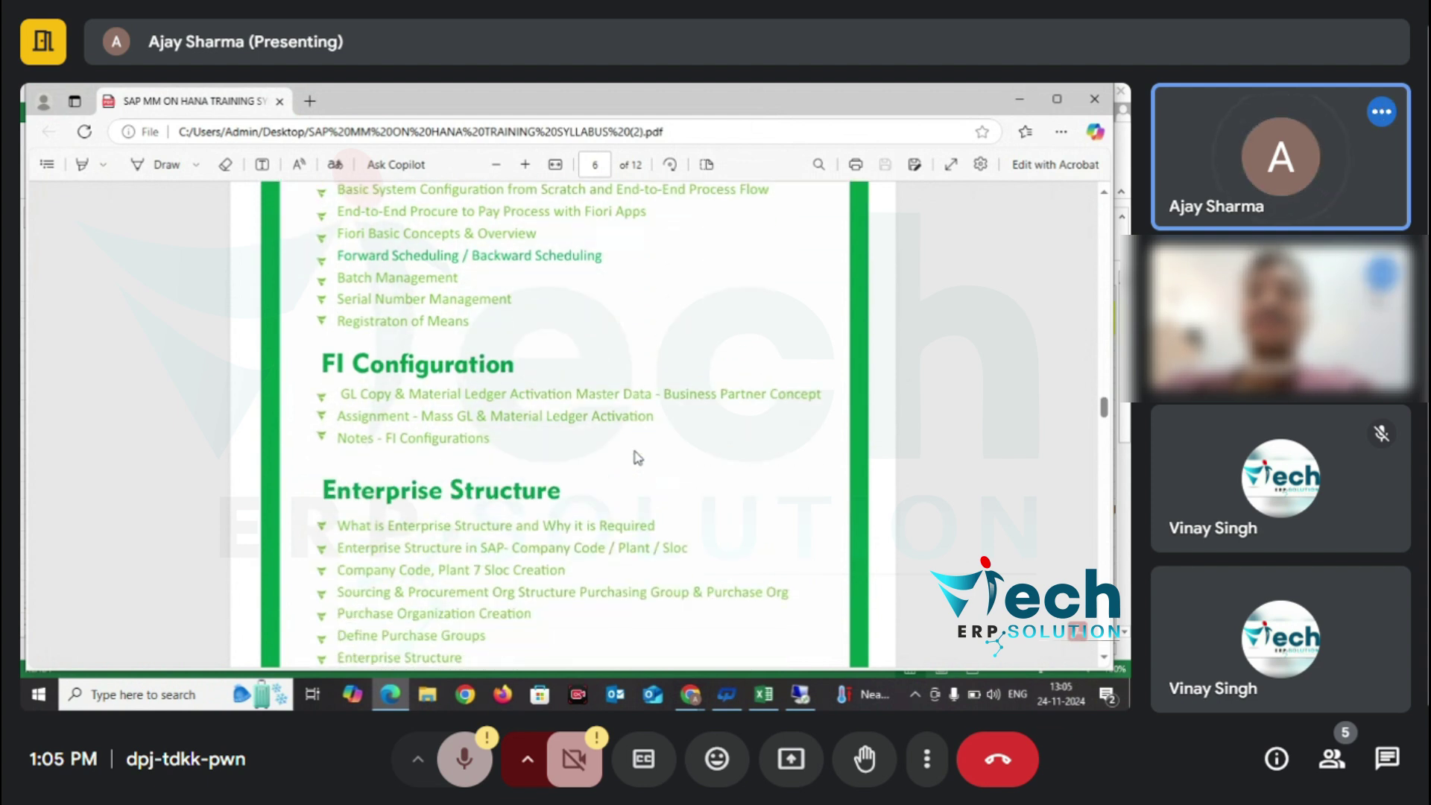
pyautogui.scroll(-10, 637, 458)
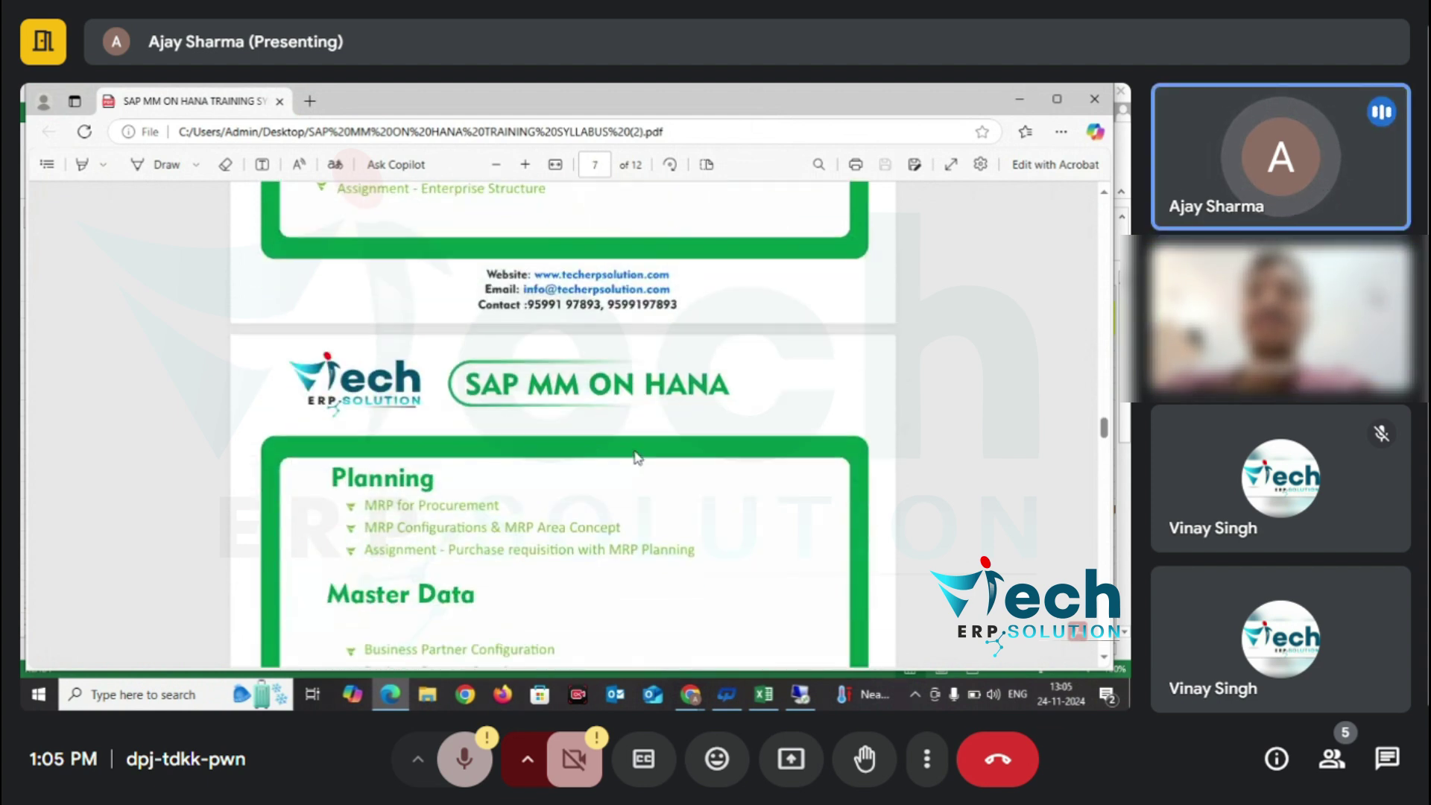
pyautogui.scroll(-1, 637, 458)
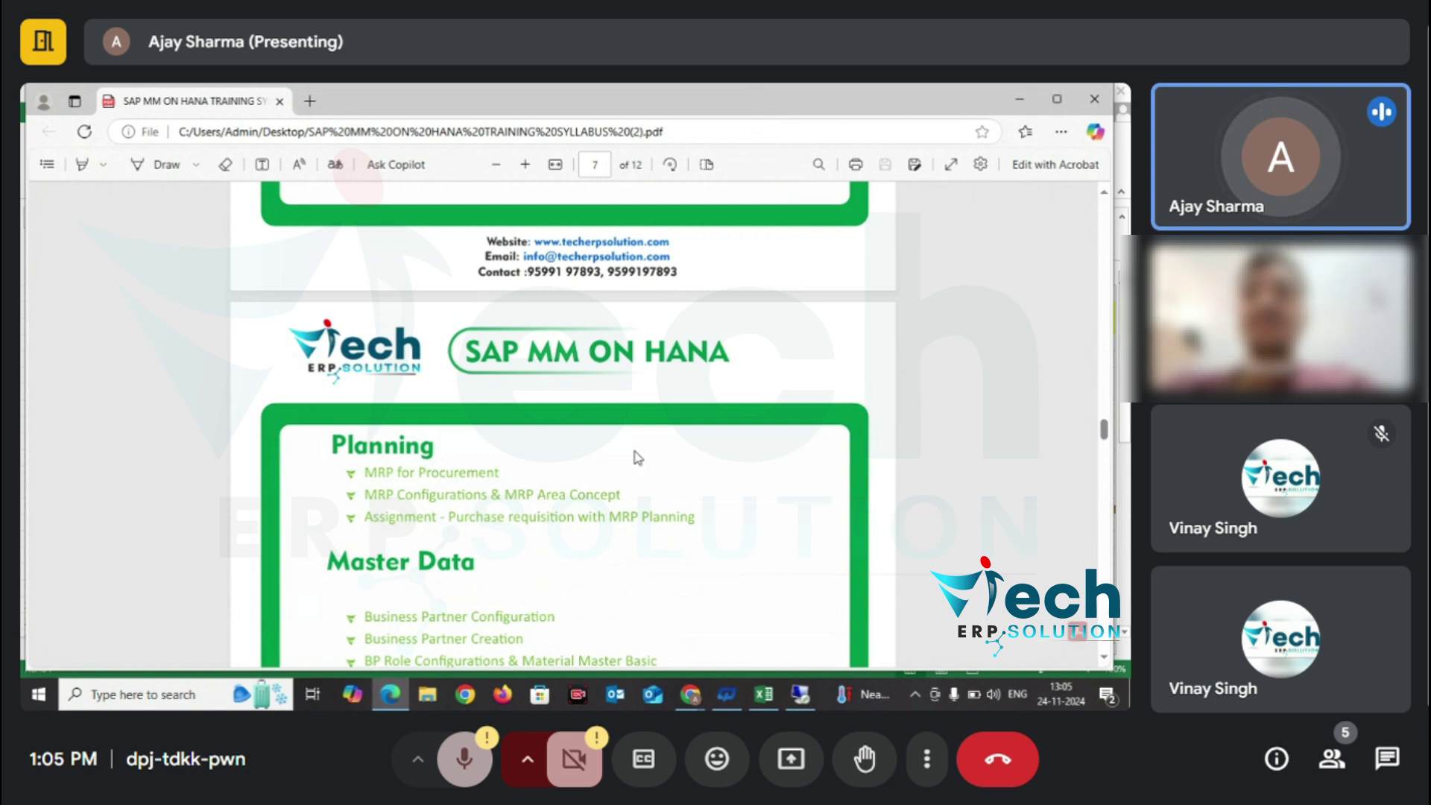
pyautogui.scroll(-1, 637, 457)
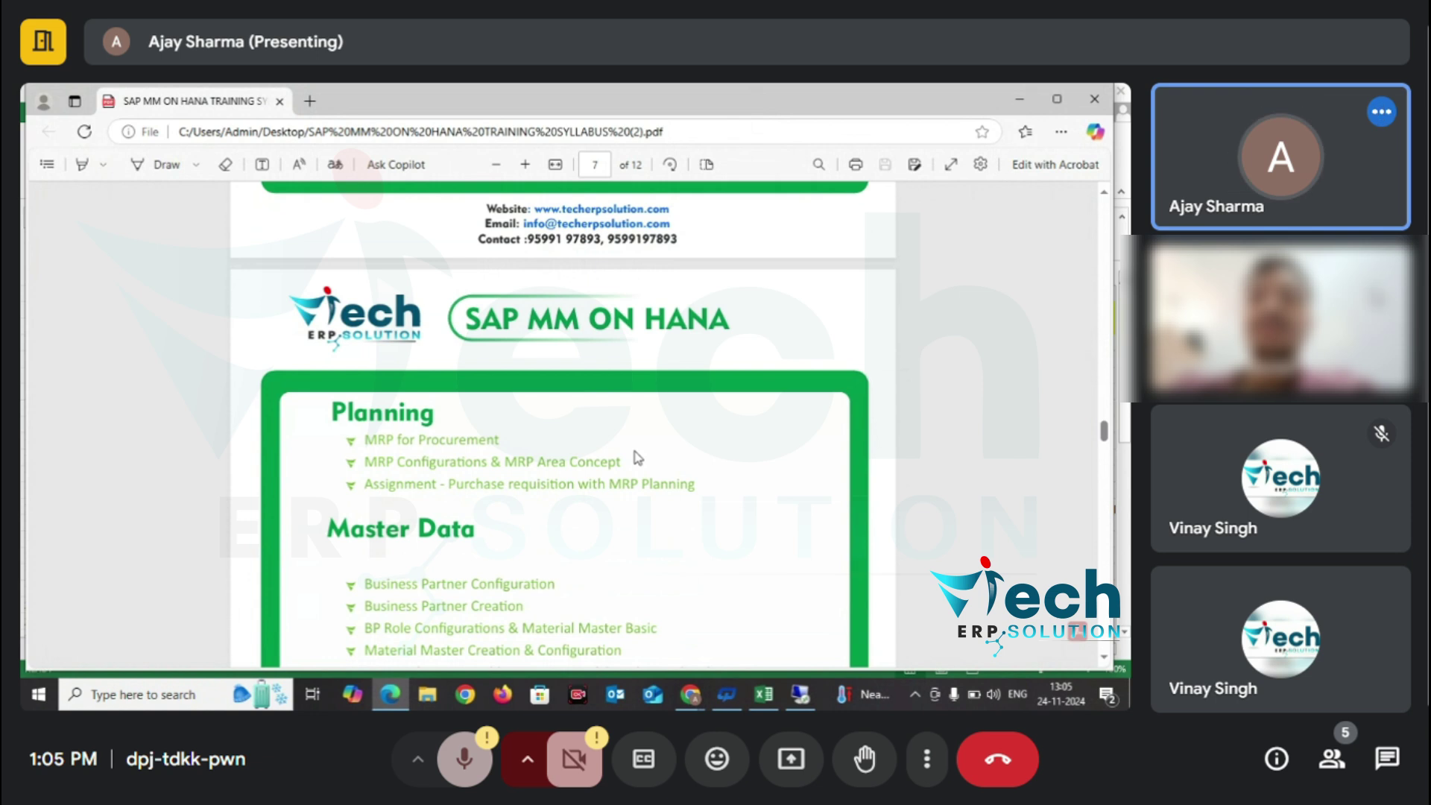
pyautogui.scroll(-4, 637, 458)
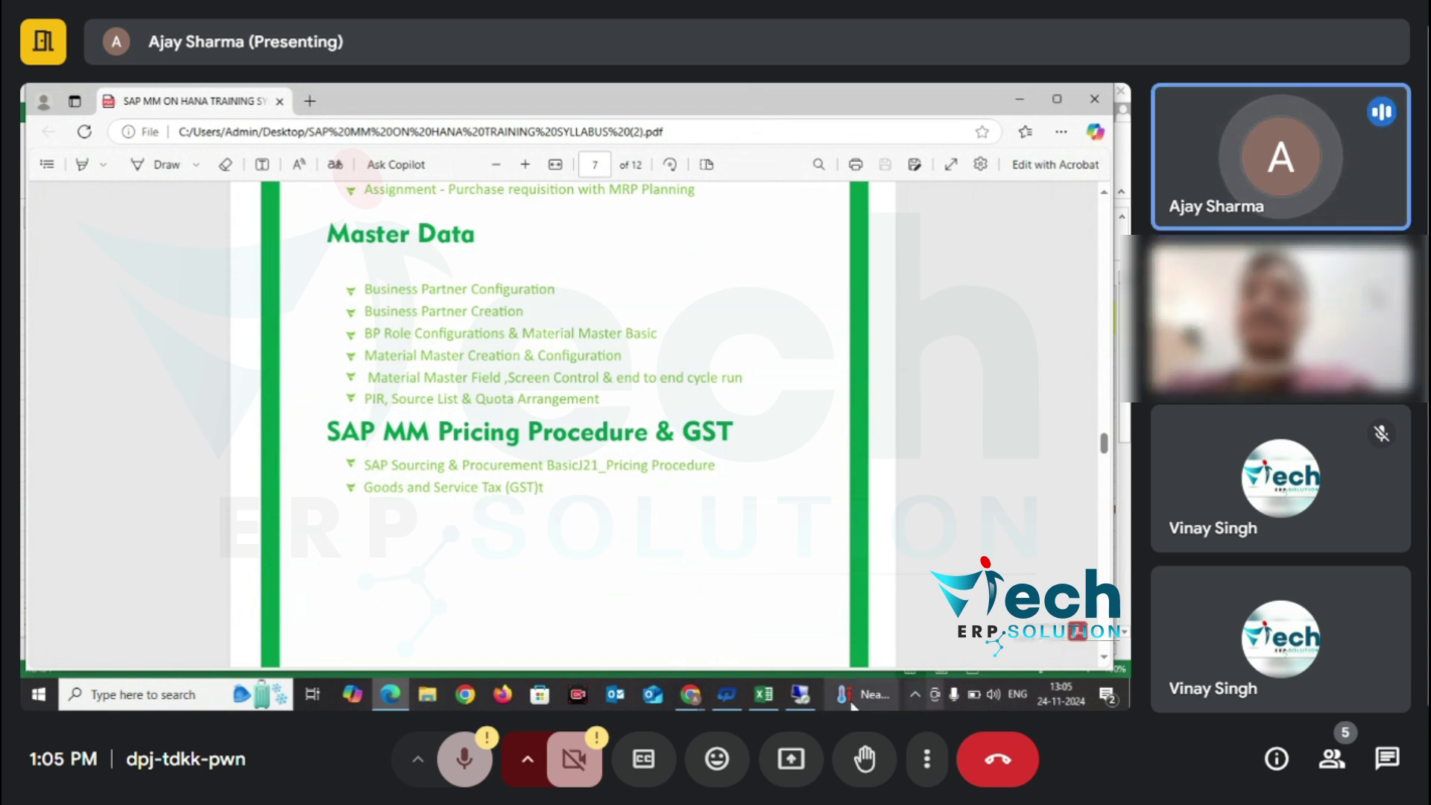
# Switch back to the remote SAP session, view the Display Purchase Order transaction (ME23N) and return to SAP Easy Access.
pyautogui.click(799, 697)
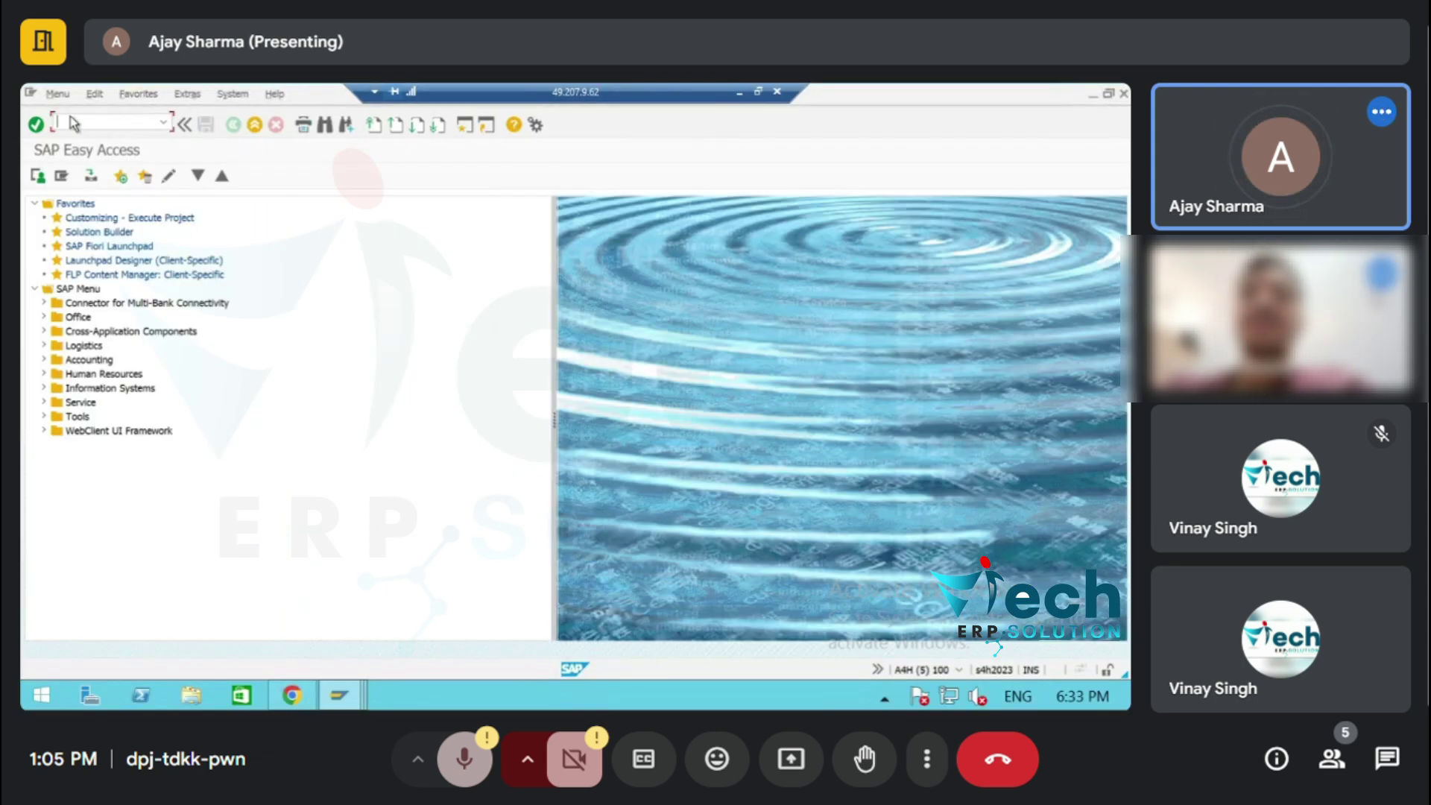
pyautogui.click(58, 125)
pyautogui.write('NME3')
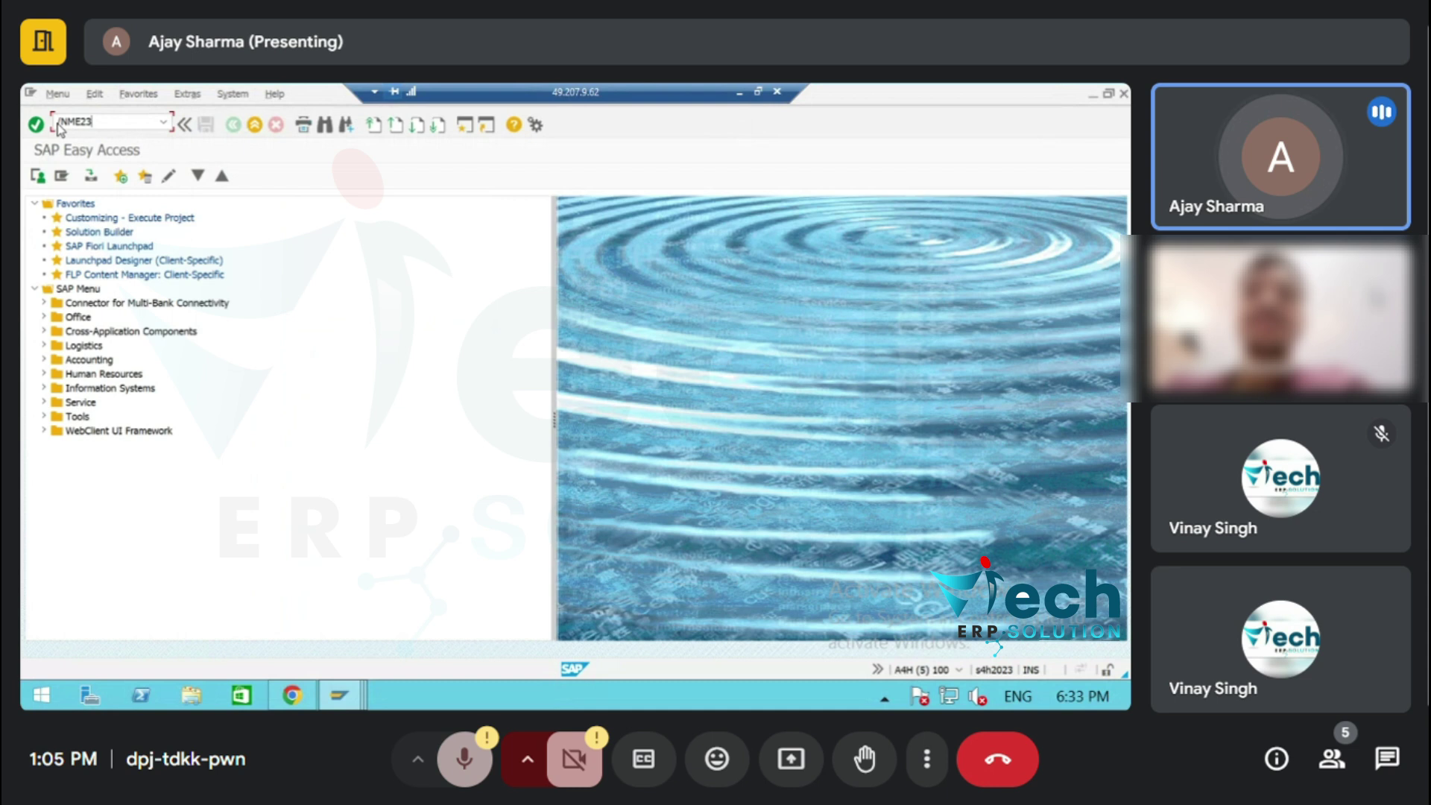
pyautogui.write('N')
pyautogui.press('Return')
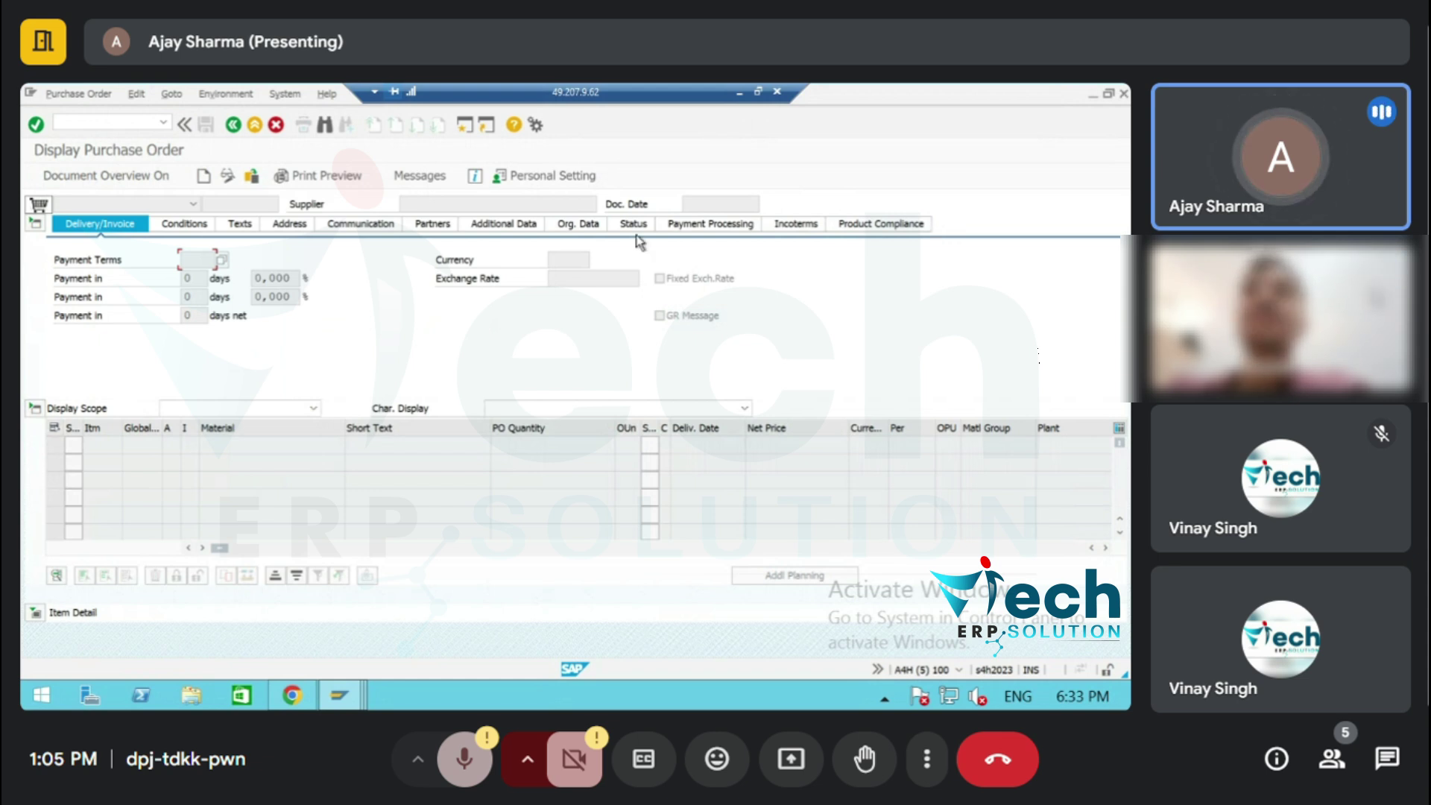
pyautogui.click(234, 125)
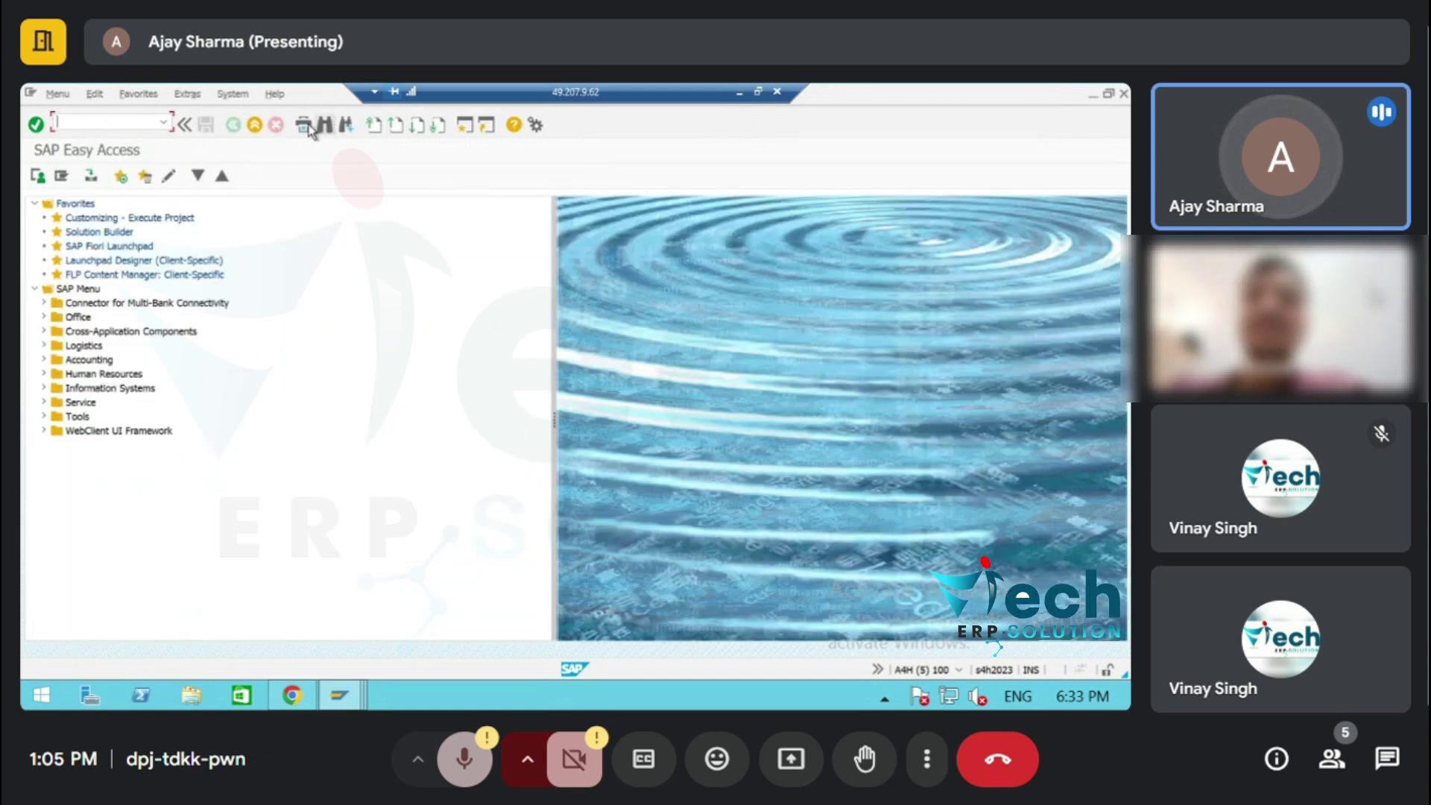
pyautogui.click(254, 126)
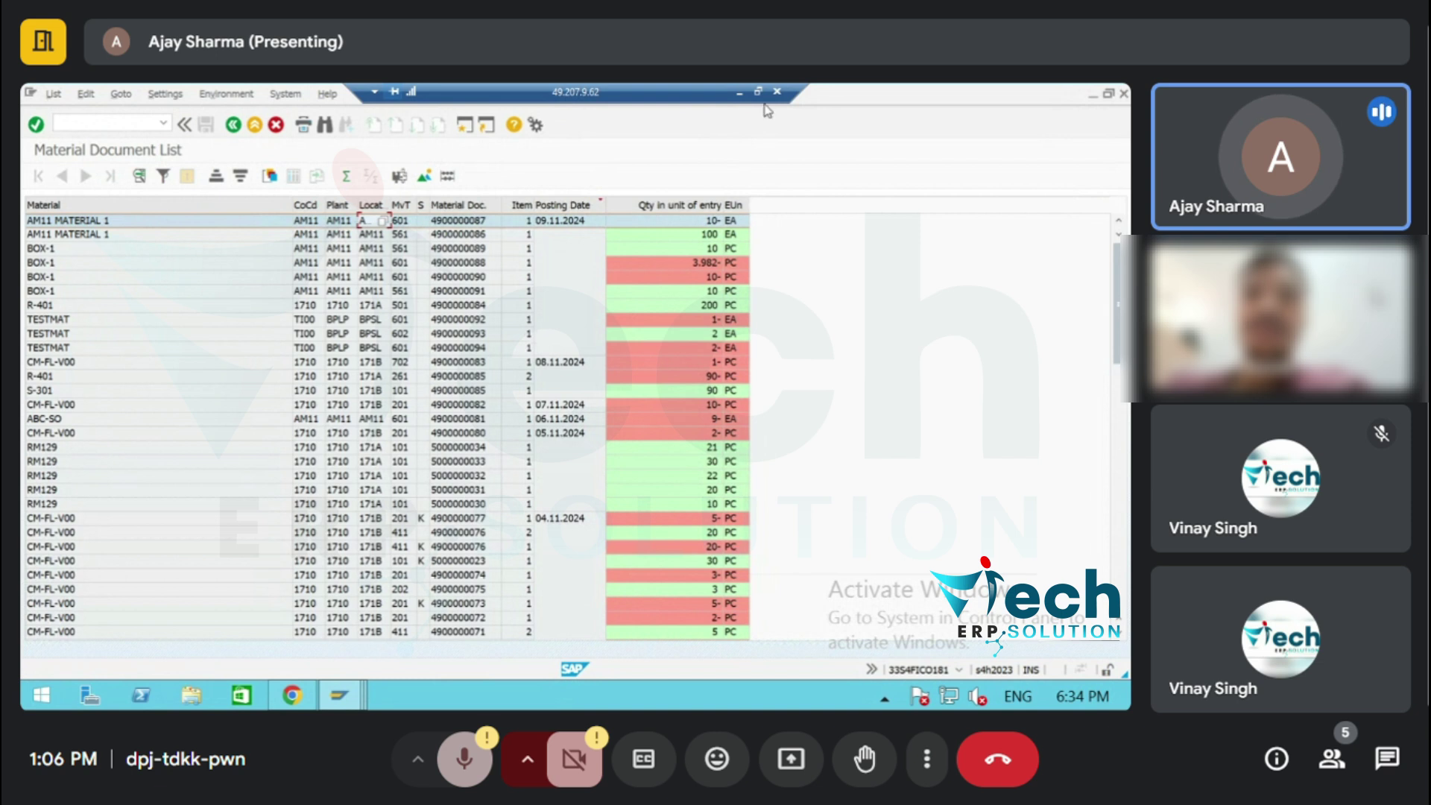
# Switch to the syllabus PDF and review the Master Data and SAP MM Pricing Procedure & GST topics on page 7.
pyautogui.click(739, 99)
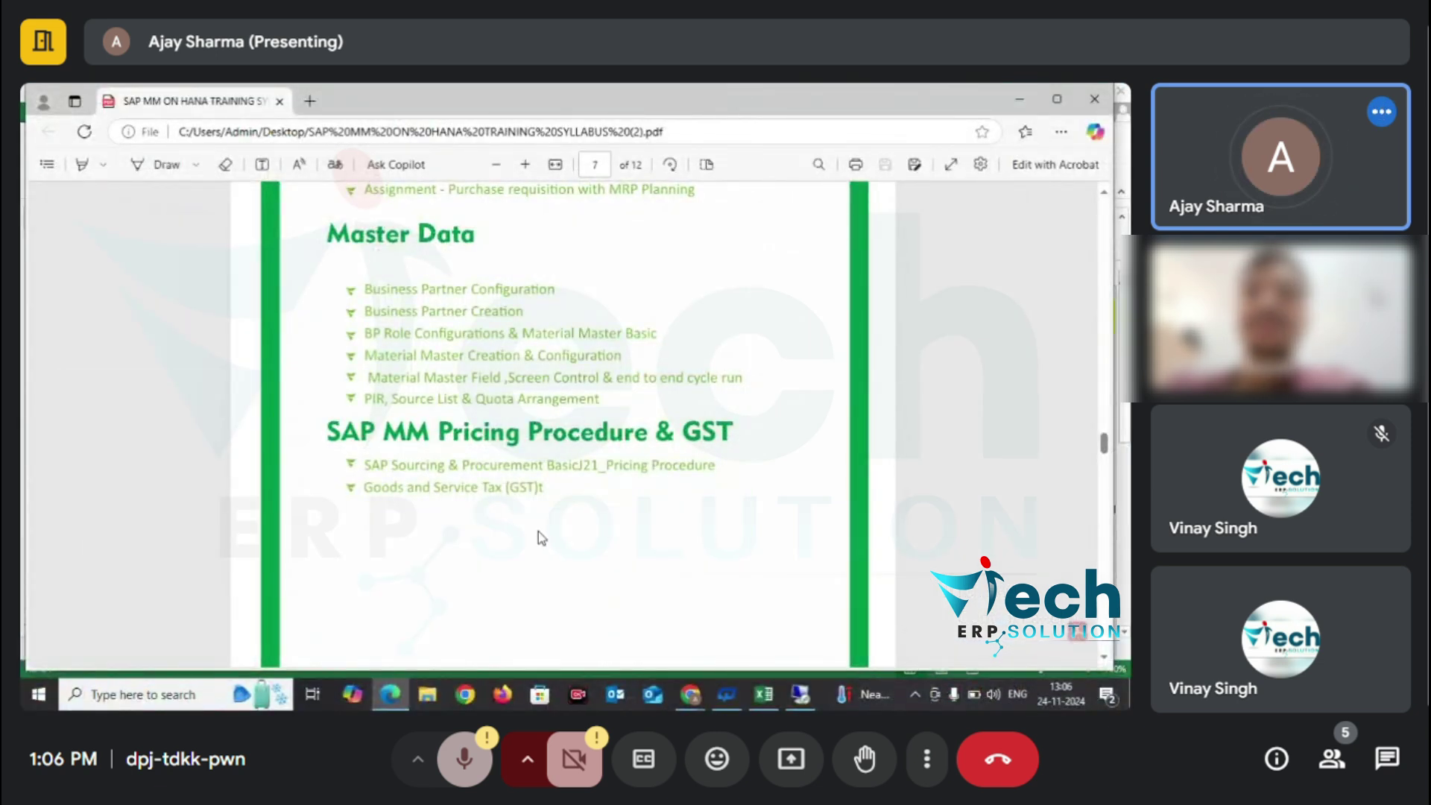
pyautogui.scroll(-1, 538, 531)
pyautogui.scroll(-1, 538, 530)
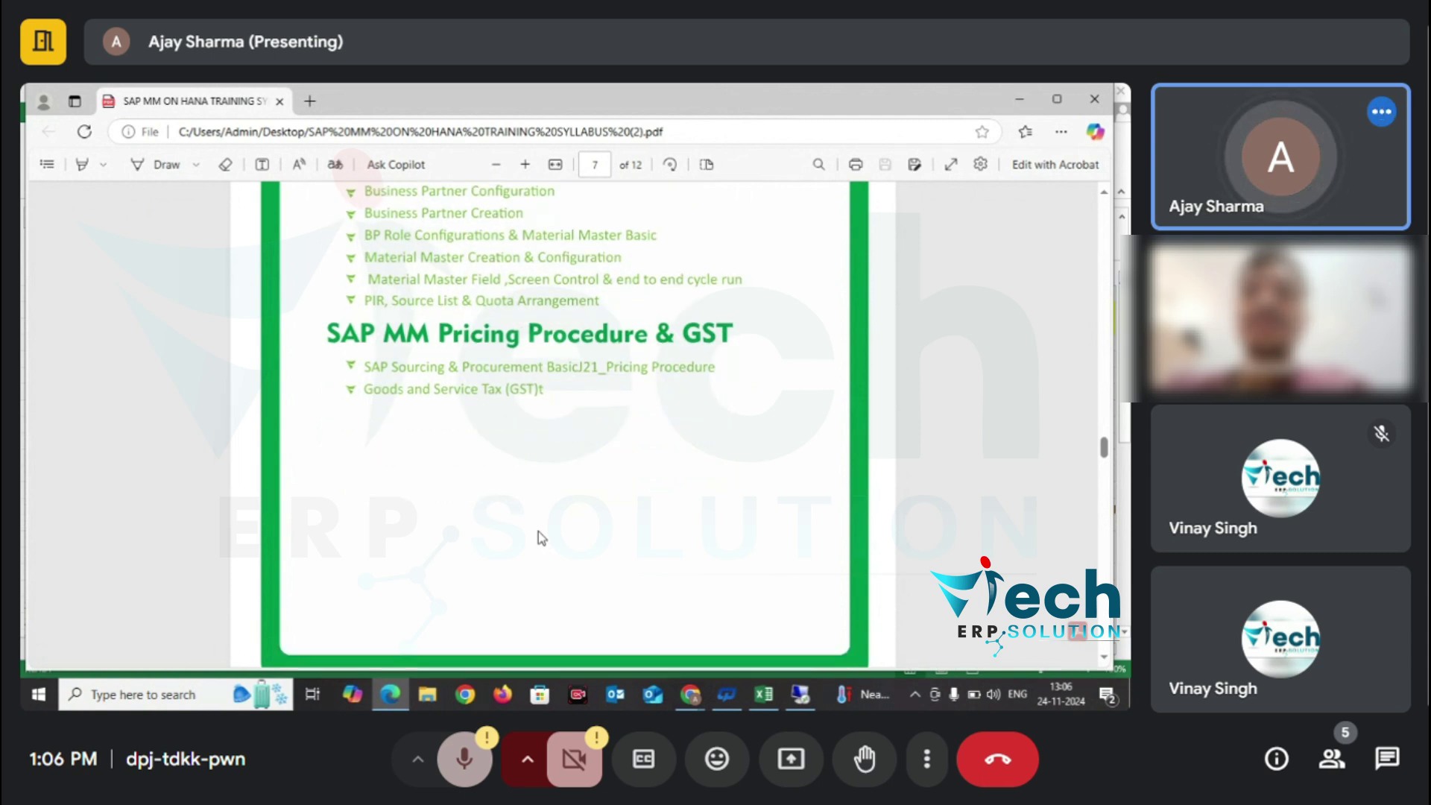
pyautogui.scroll(3, 538, 531)
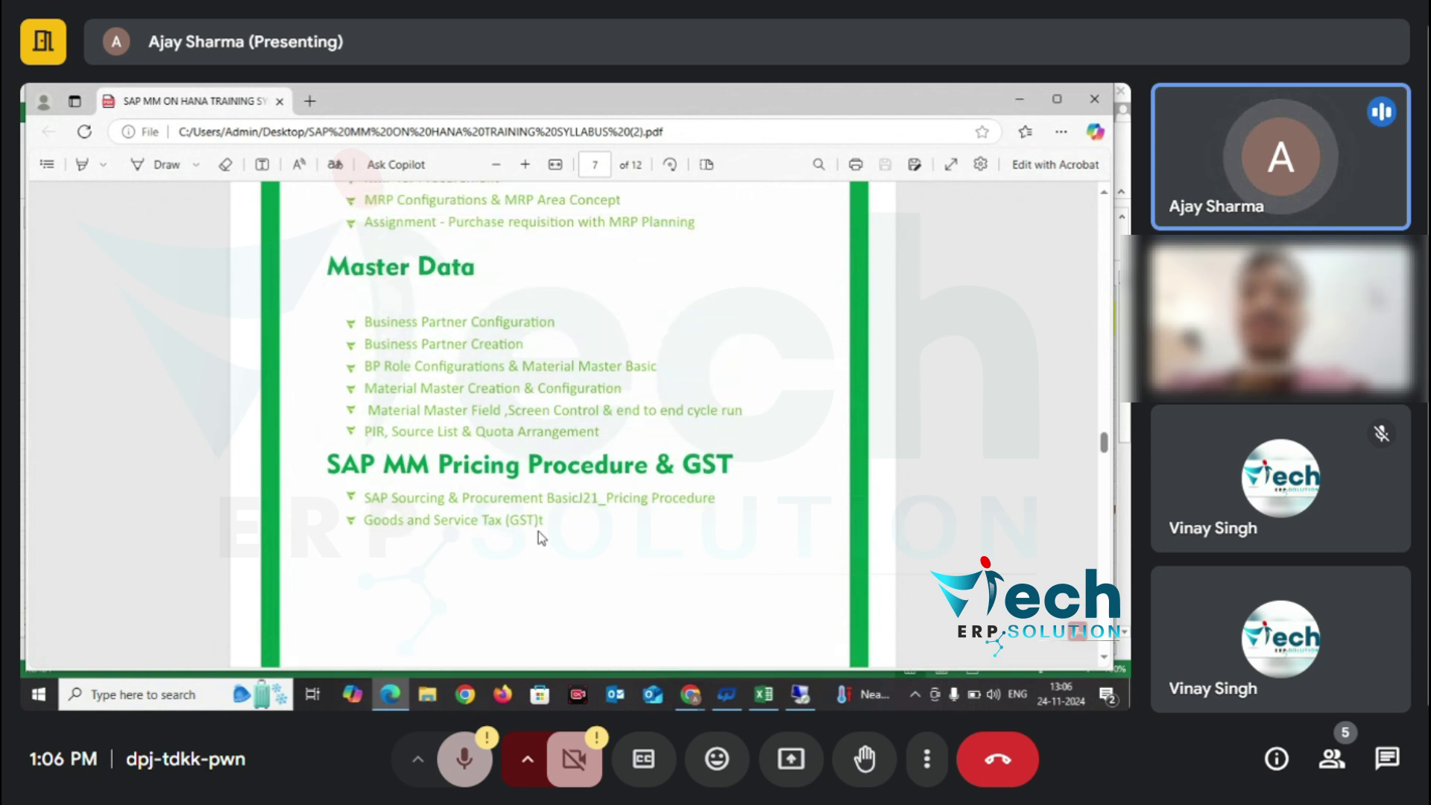